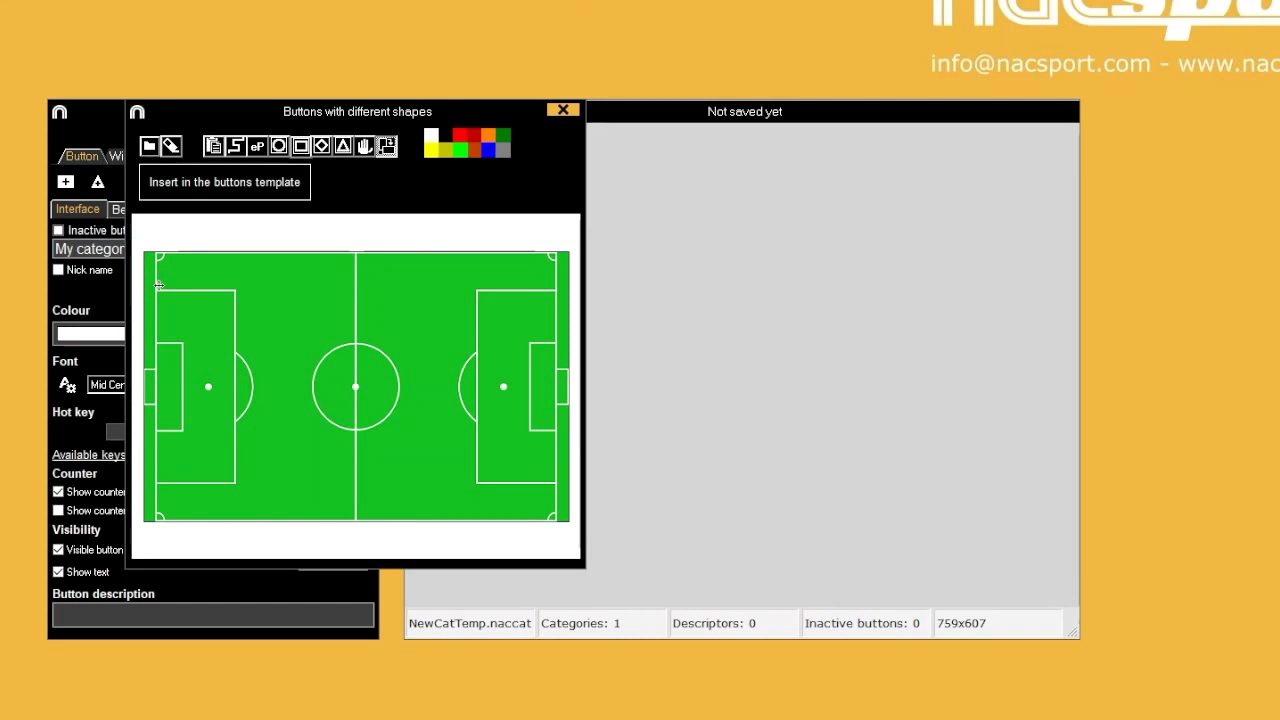
Delete all existing drawings on the image and draw a closed check-mark-shaped polygon near the canvas's upper-left corner
click(171, 146)
click(630, 410)
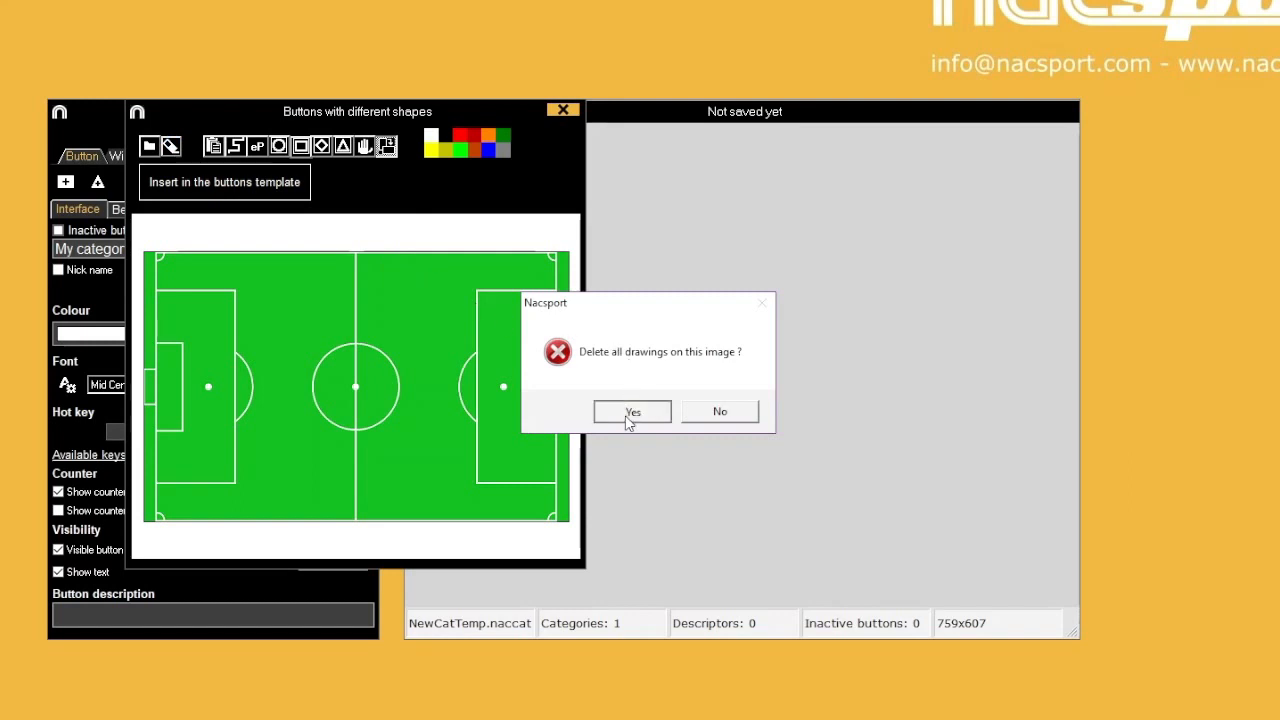
click(237, 148)
click(160, 262)
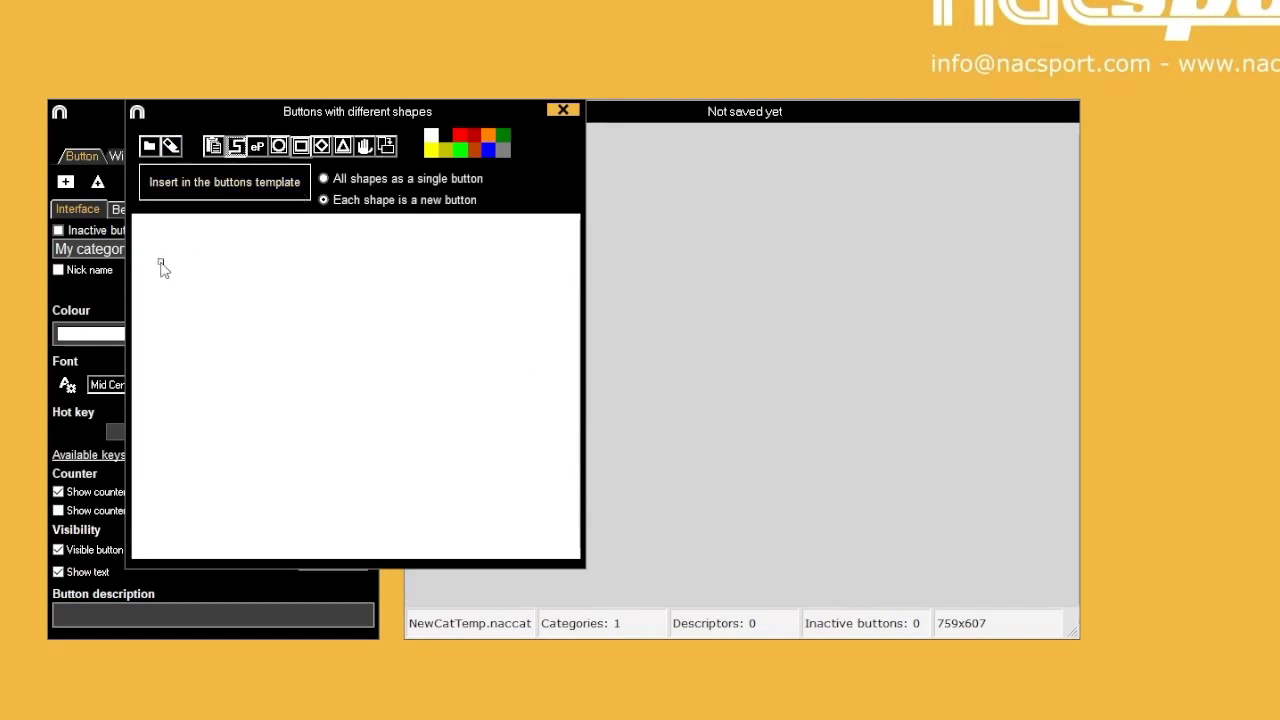
click(169, 344)
click(258, 277)
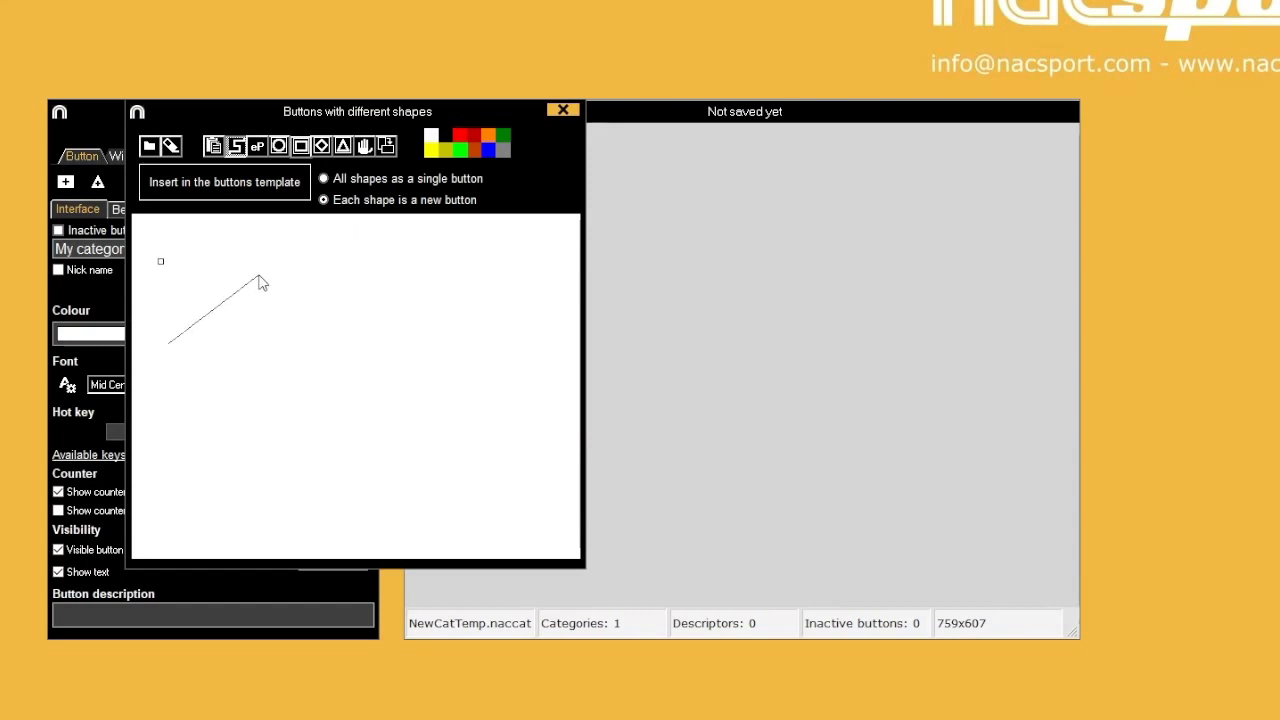
click(161, 262)
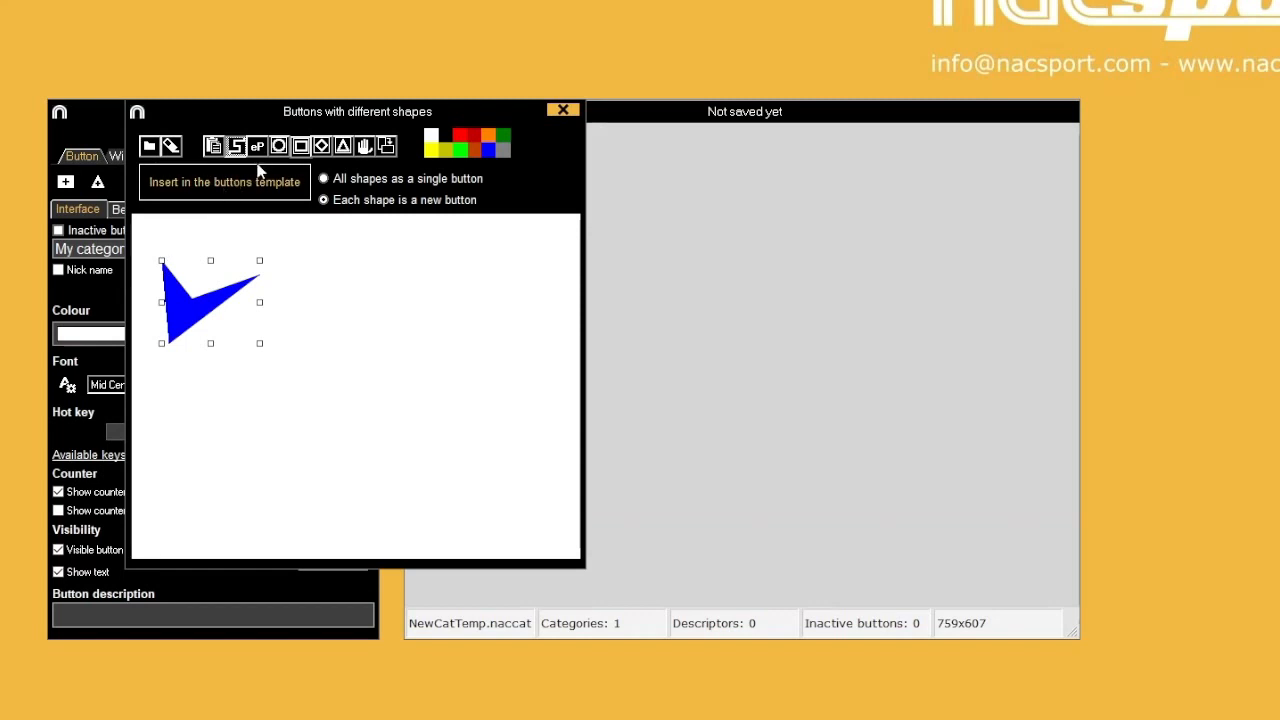
Draw a freehand U-like shape beside the check mark, plus a small rectangle and a triangle in the lower half of the canvas
mouse_move(322, 241)
mouse_down()
mouse_move(376, 333)
mouse_move(448, 309)
mouse_move(444, 261)
mouse_move(371, 298)
mouse_move(379, 267)
mouse_move(358, 227)
mouse_move(327, 250)
mouse_up()
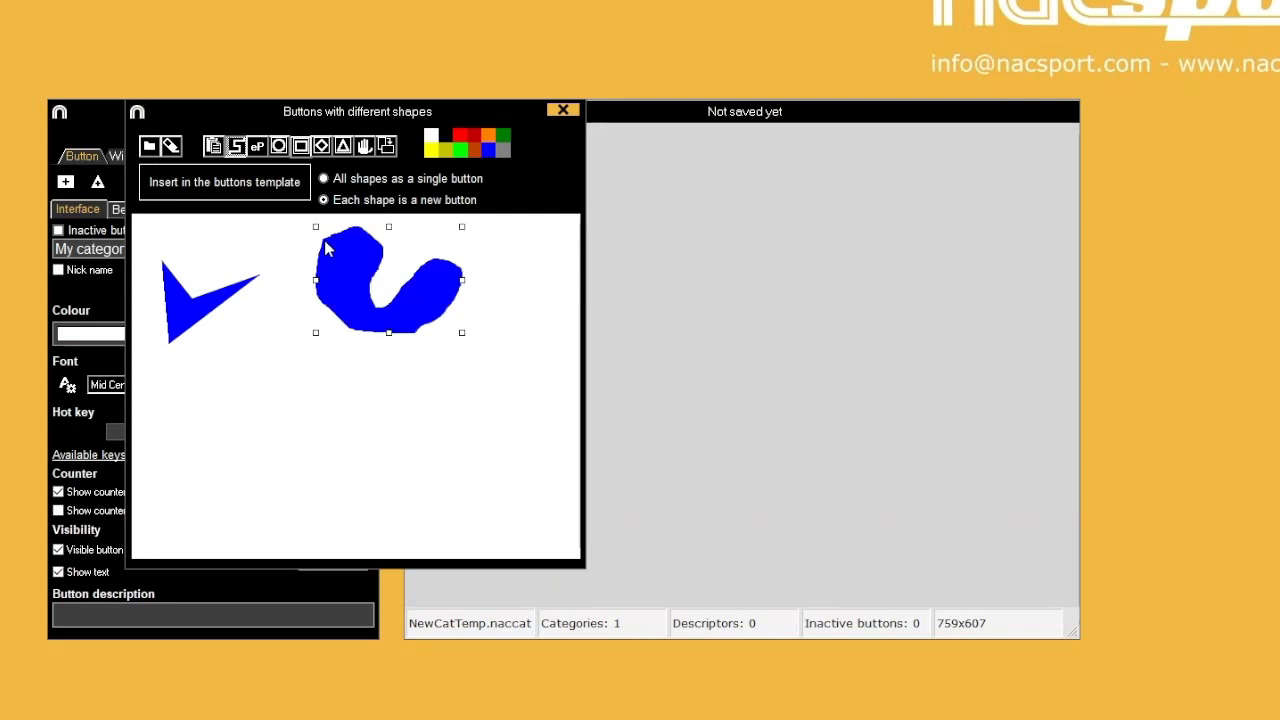
click(301, 149)
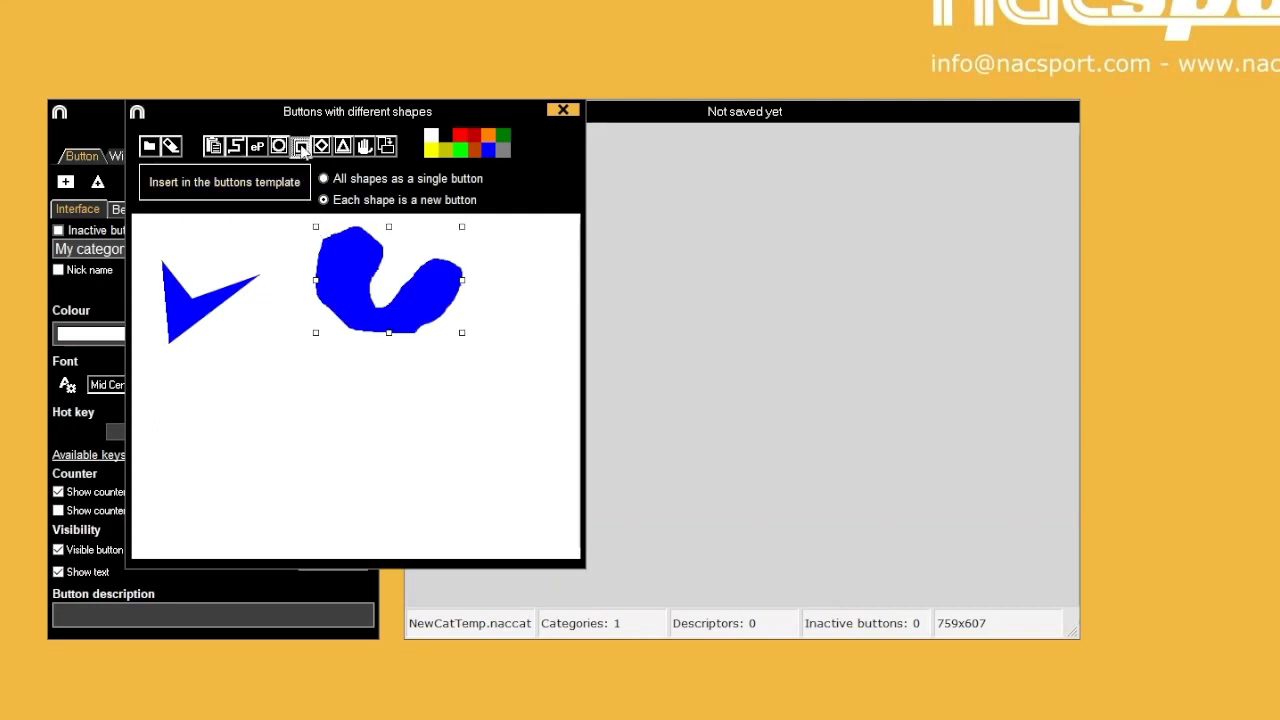
drag(157, 424, 206, 481)
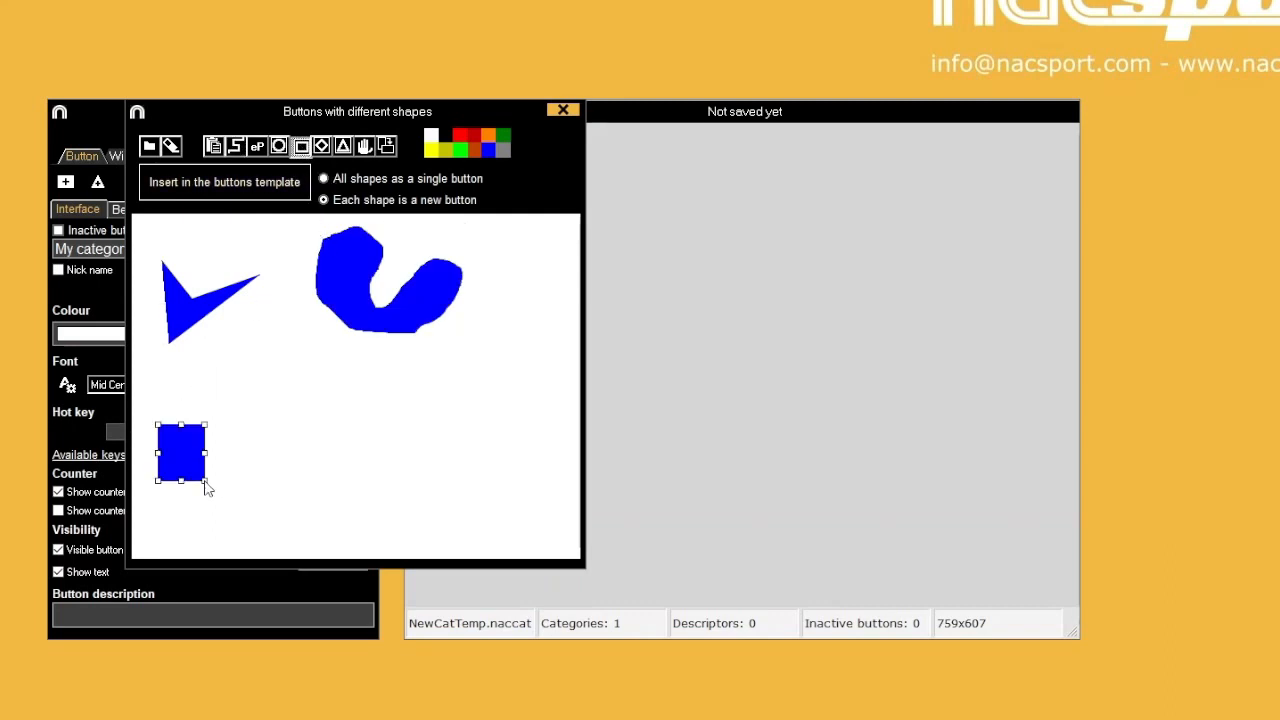
click(343, 147)
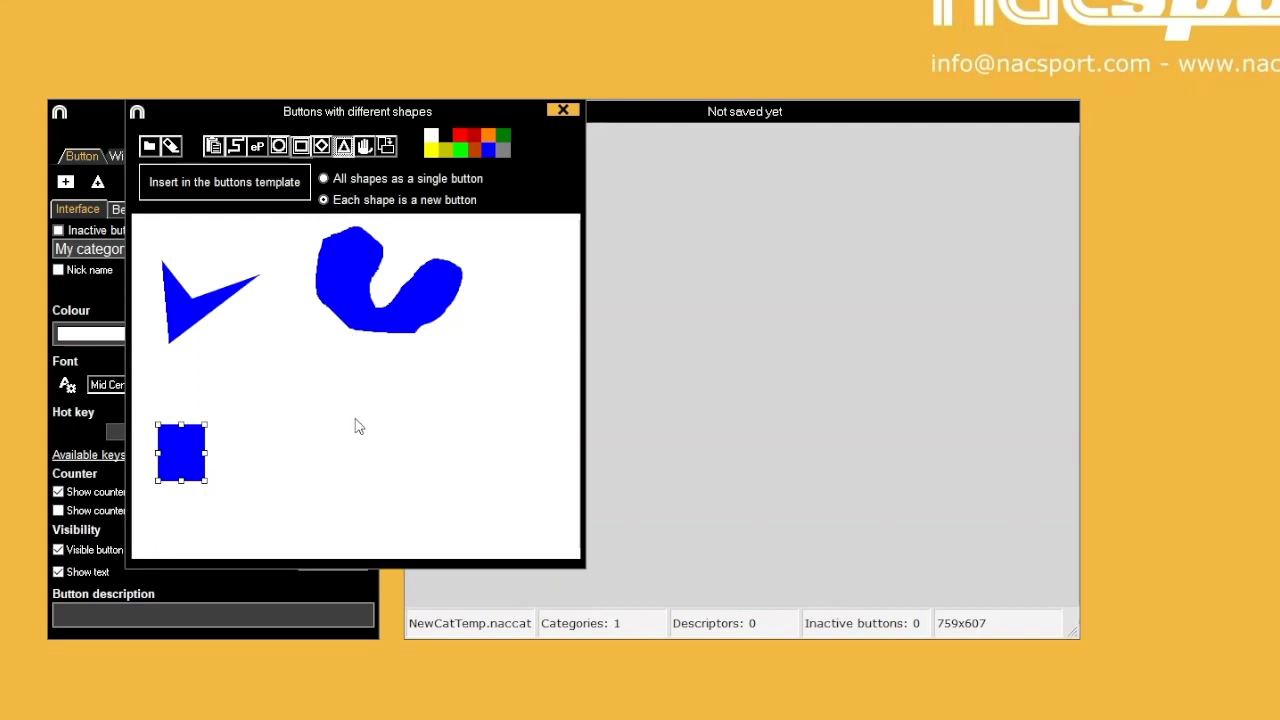
drag(355, 421, 458, 517)
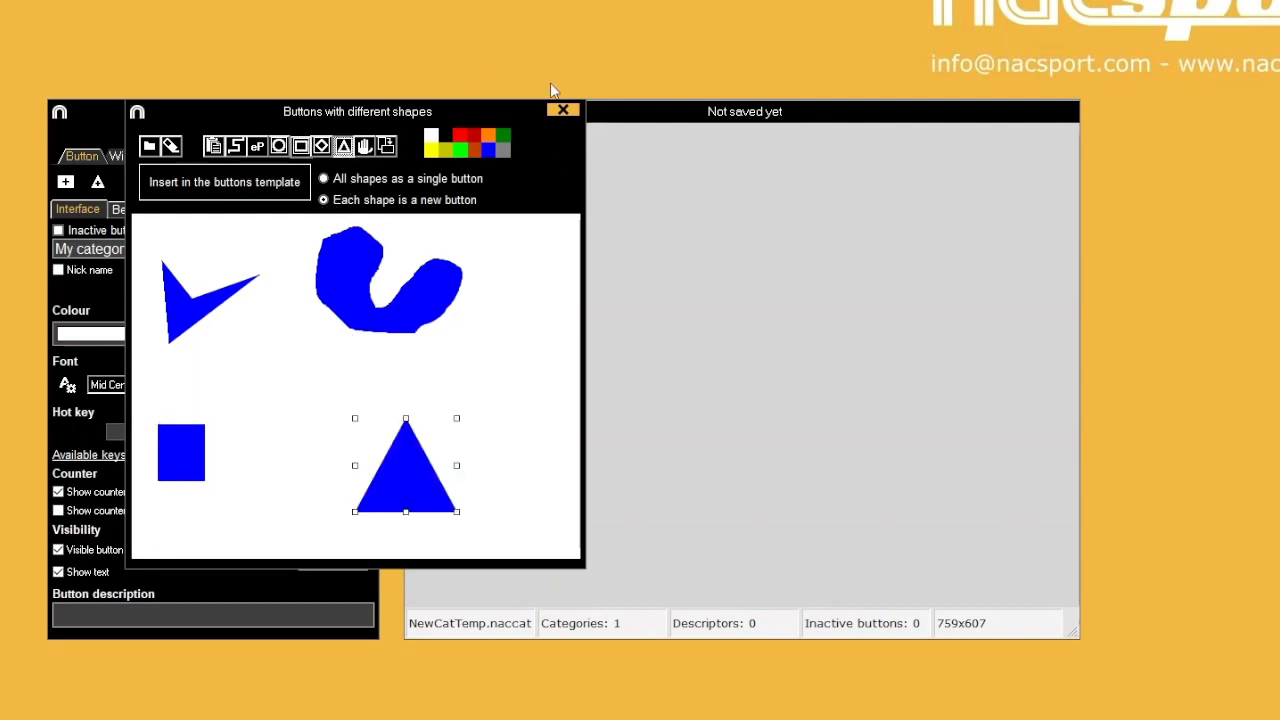
Colour the triangle red and the freehand U-like shape bright green
click(462, 137)
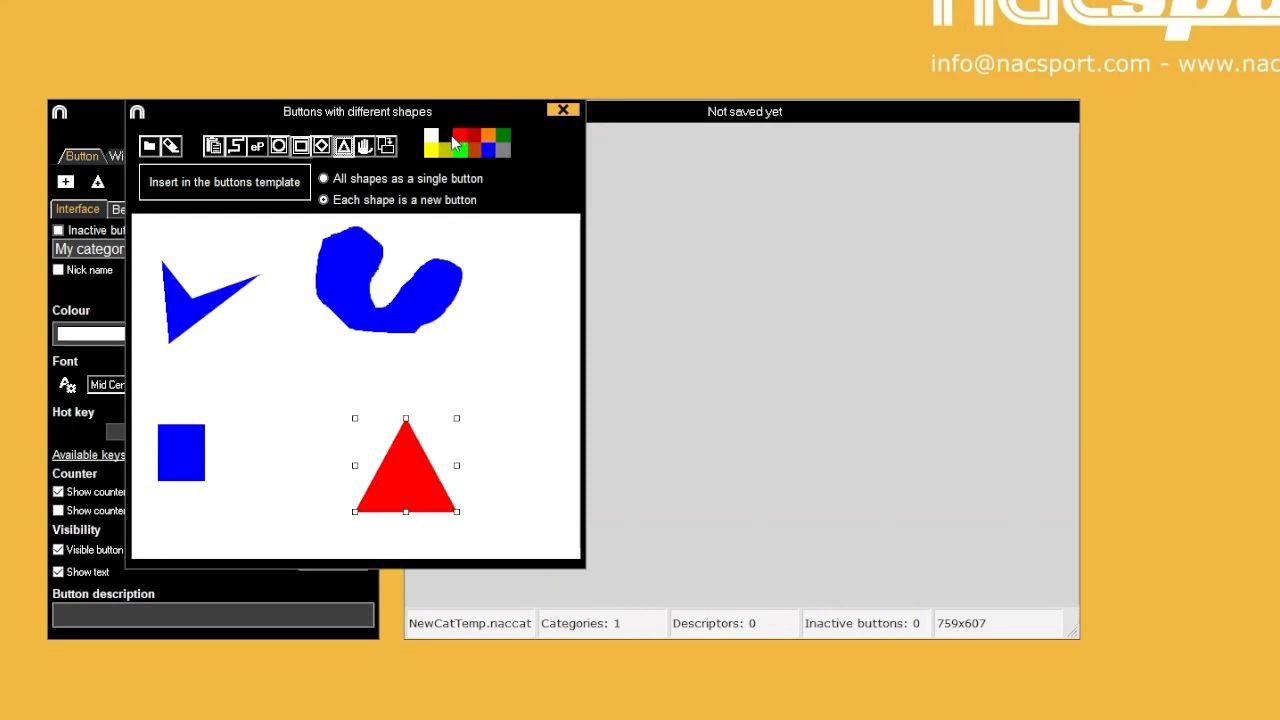
click(365, 148)
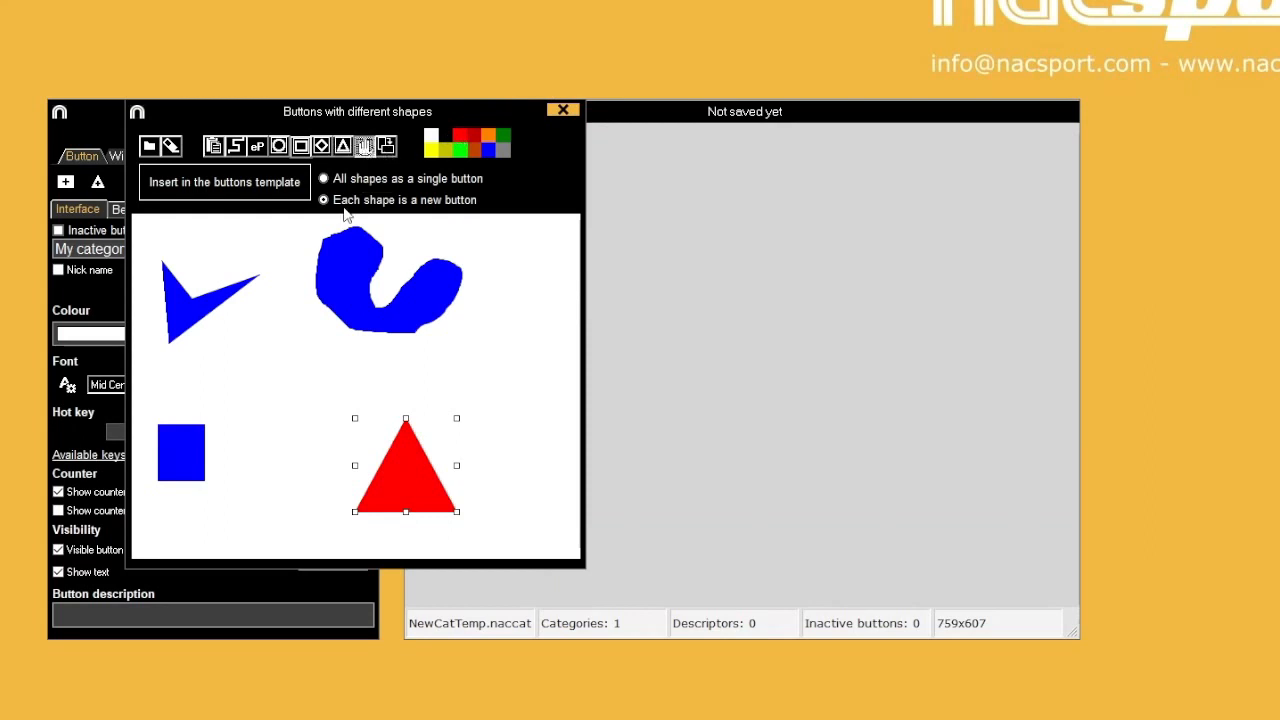
click(343, 292)
click(460, 150)
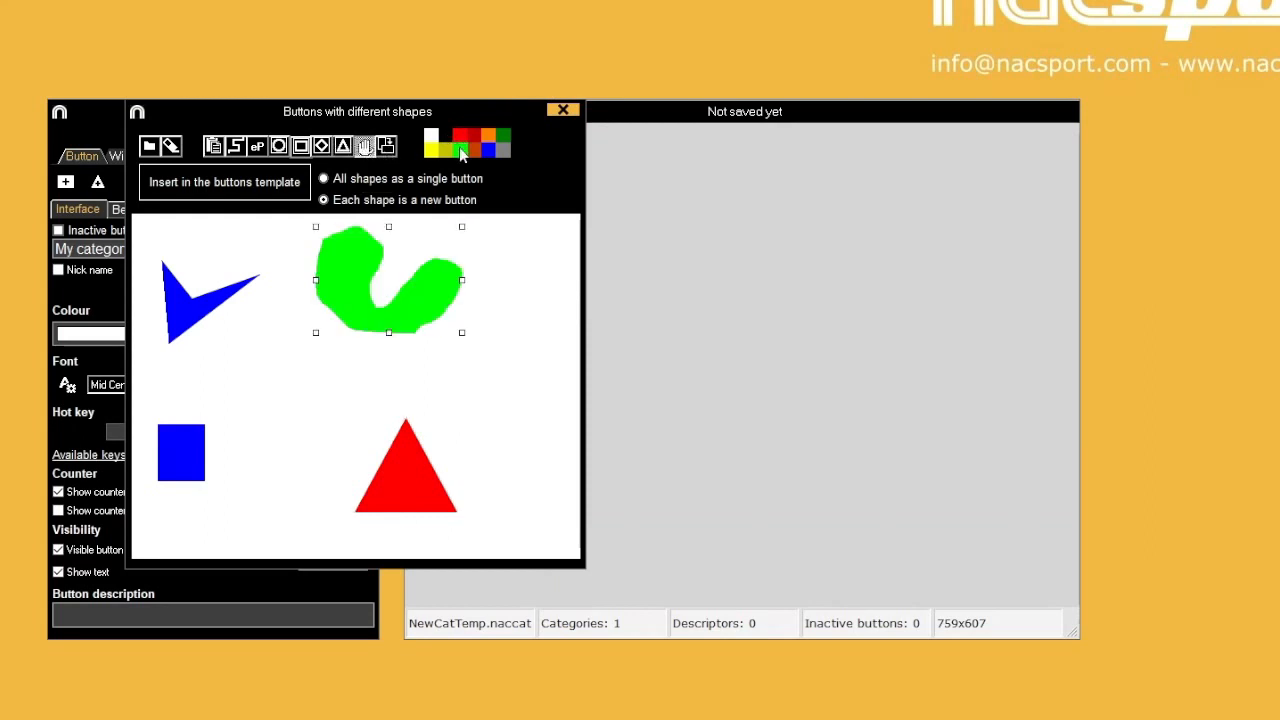
Enlarge the blue rectangle and place it beside the triangle, and rotate the green shape slightly counter-clockwise
click(190, 461)
drag(190, 461, 345, 386)
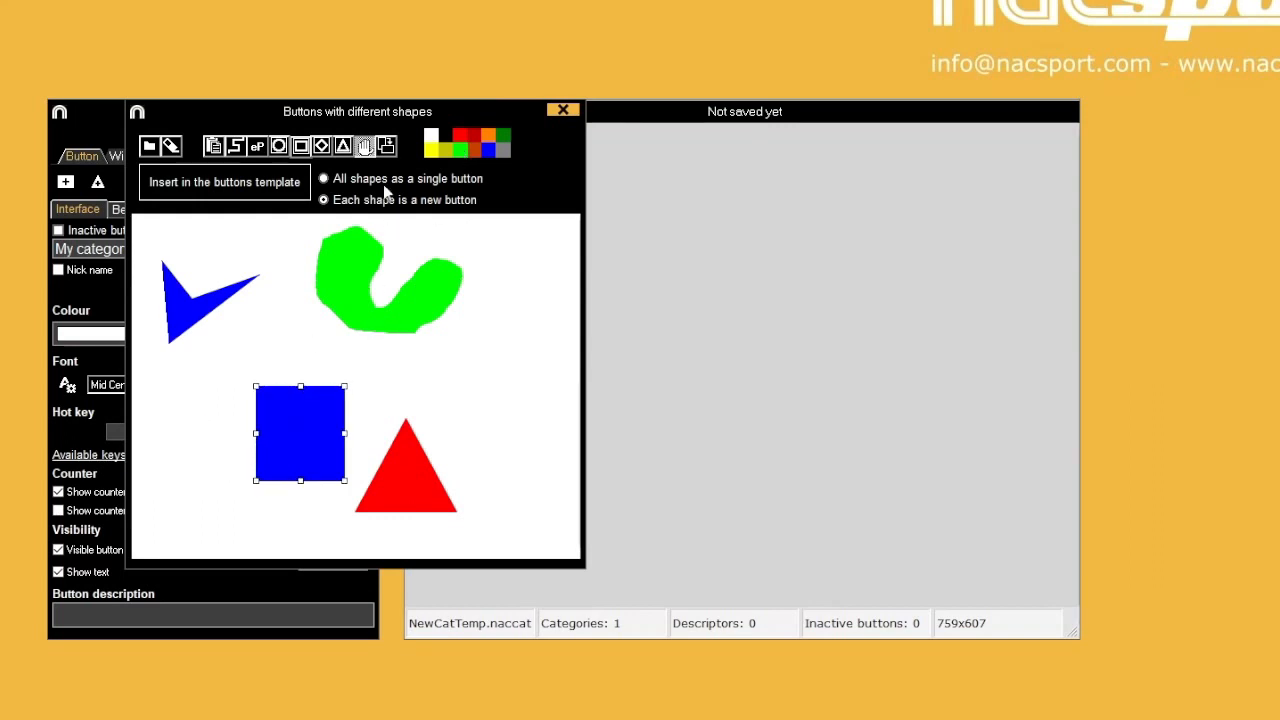
click(387, 150)
click(452, 300)
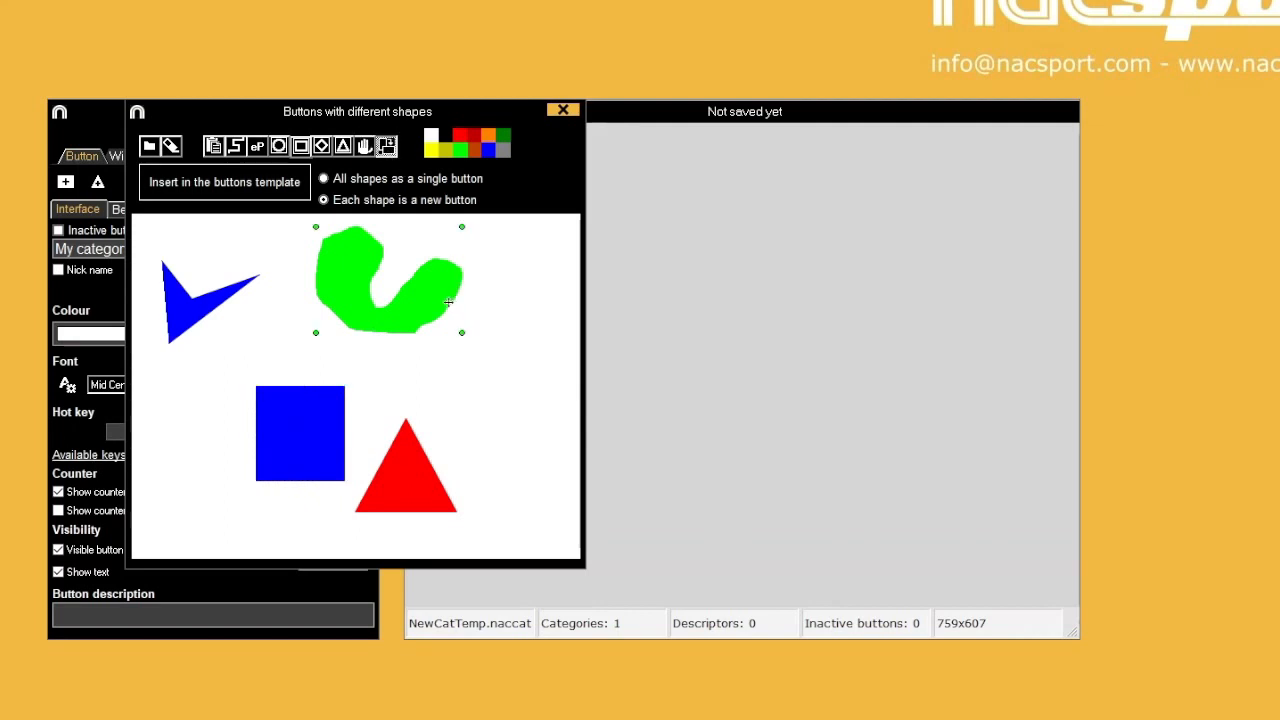
drag(463, 331, 494, 290)
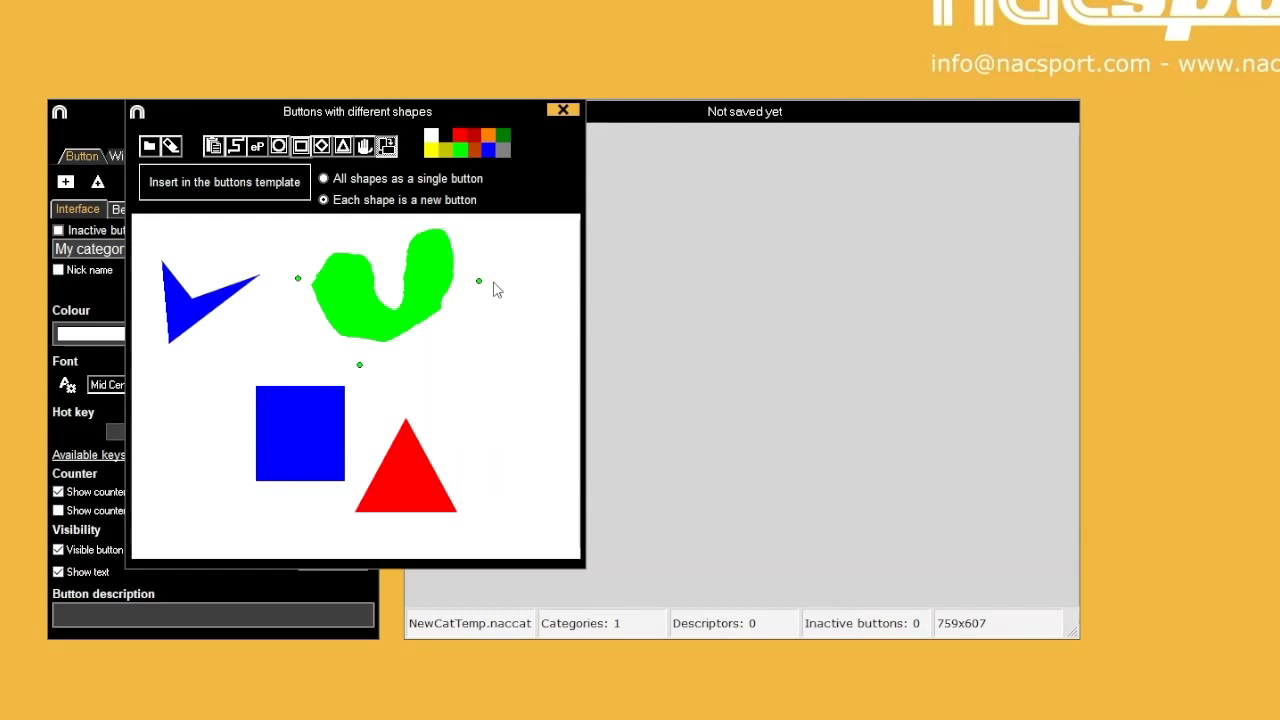
Insert the drawn shapes in the buttons template with each shape as a new button, and close the shape editor
click(324, 179)
click(324, 200)
click(289, 240)
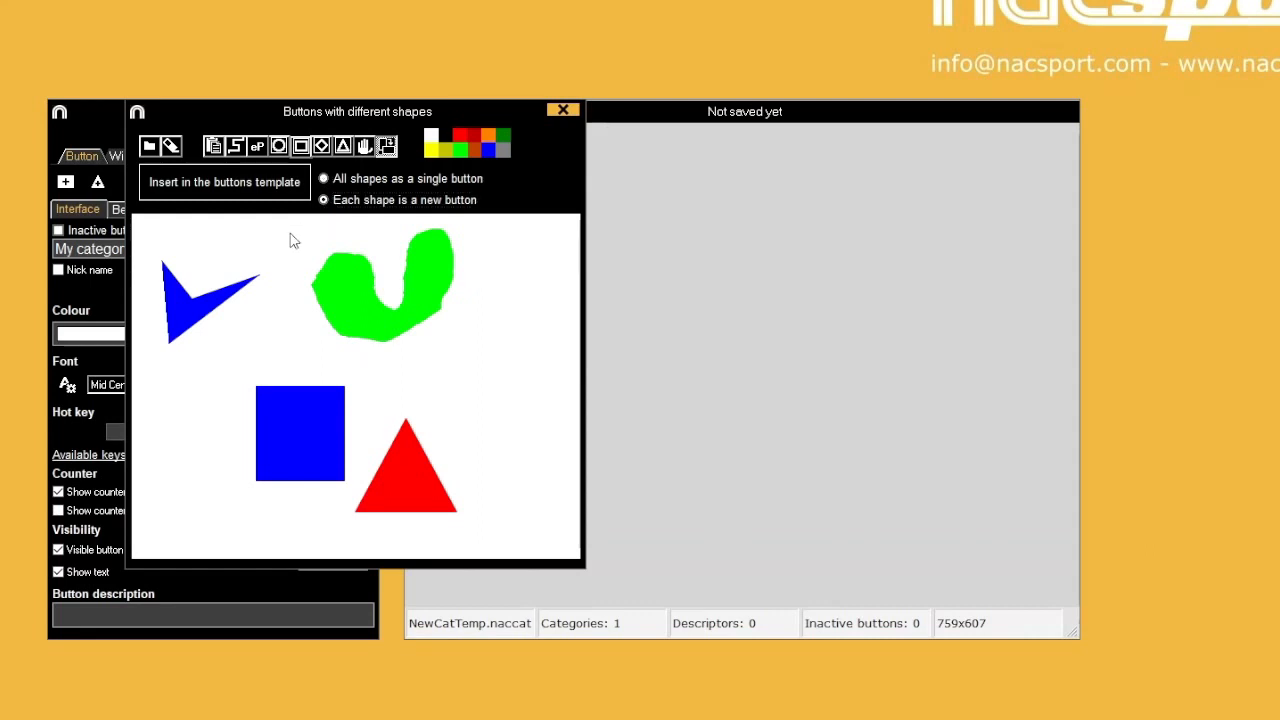
click(250, 190)
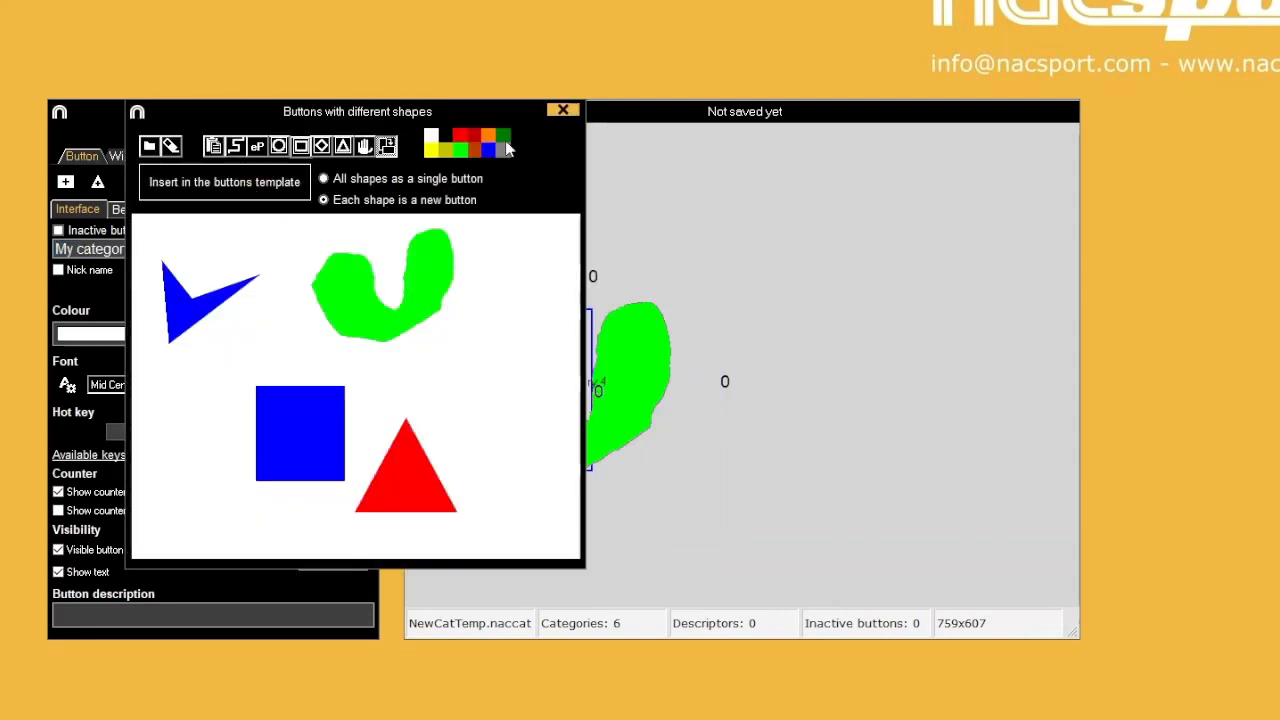
click(563, 110)
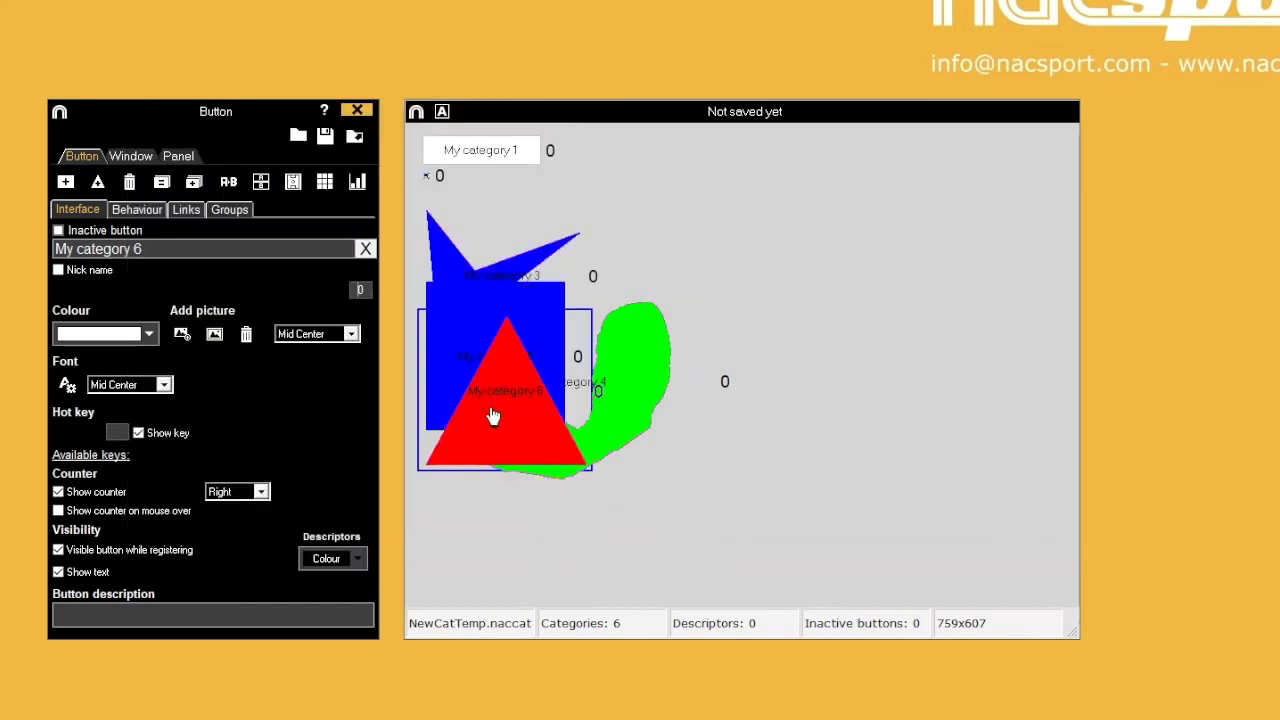
Spread the overlapping shape buttons across the template, with the triangle above the square and the check mark above the green shape
drag(492, 416, 889, 259)
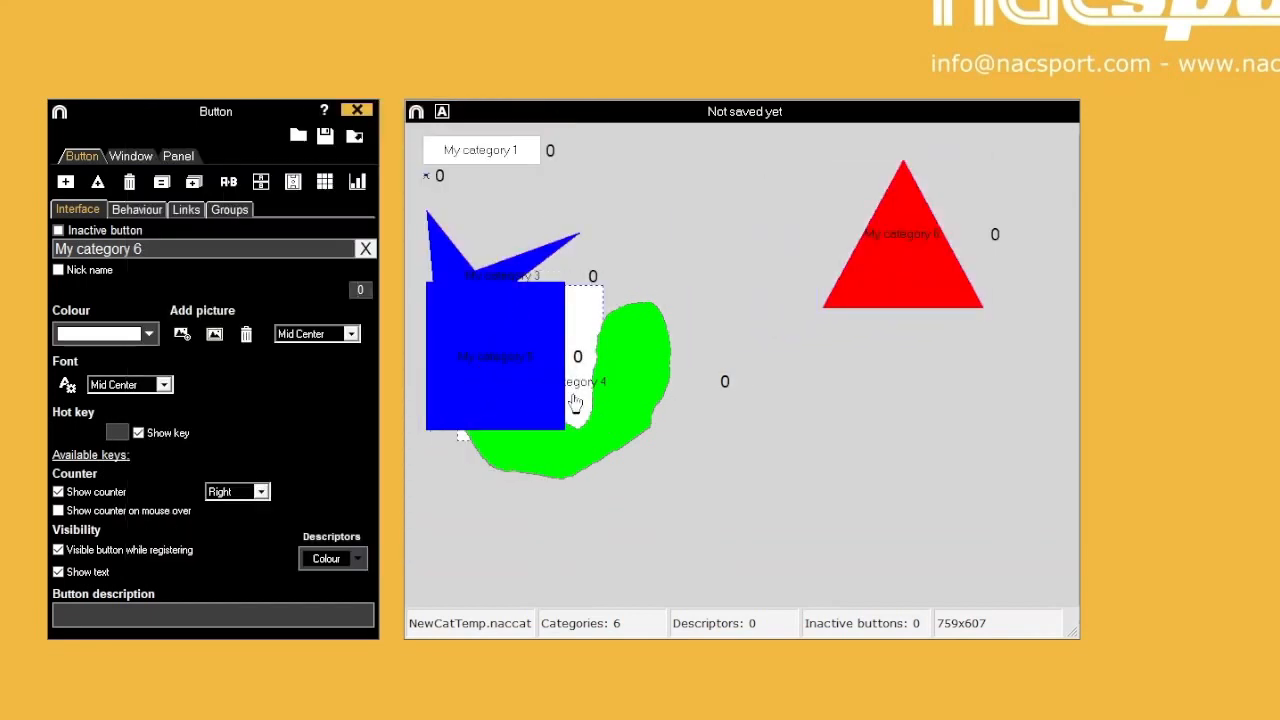
drag(575, 402, 889, 494)
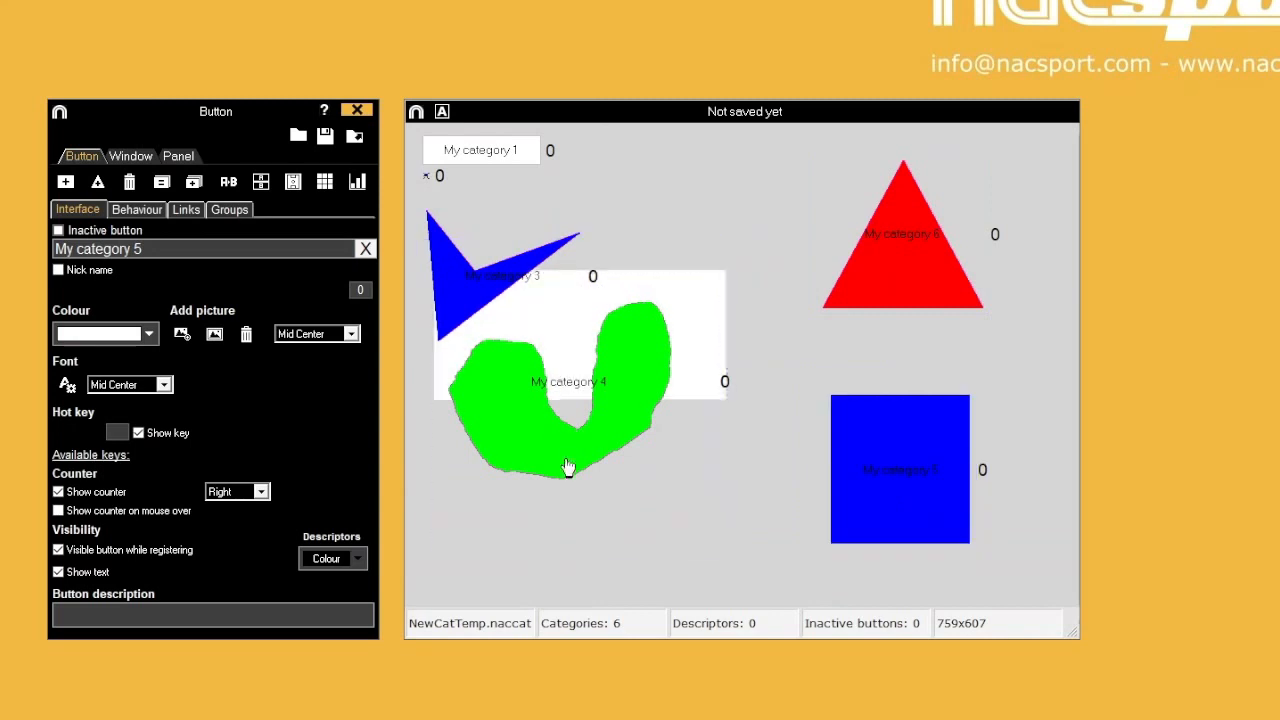
drag(567, 467, 590, 498)
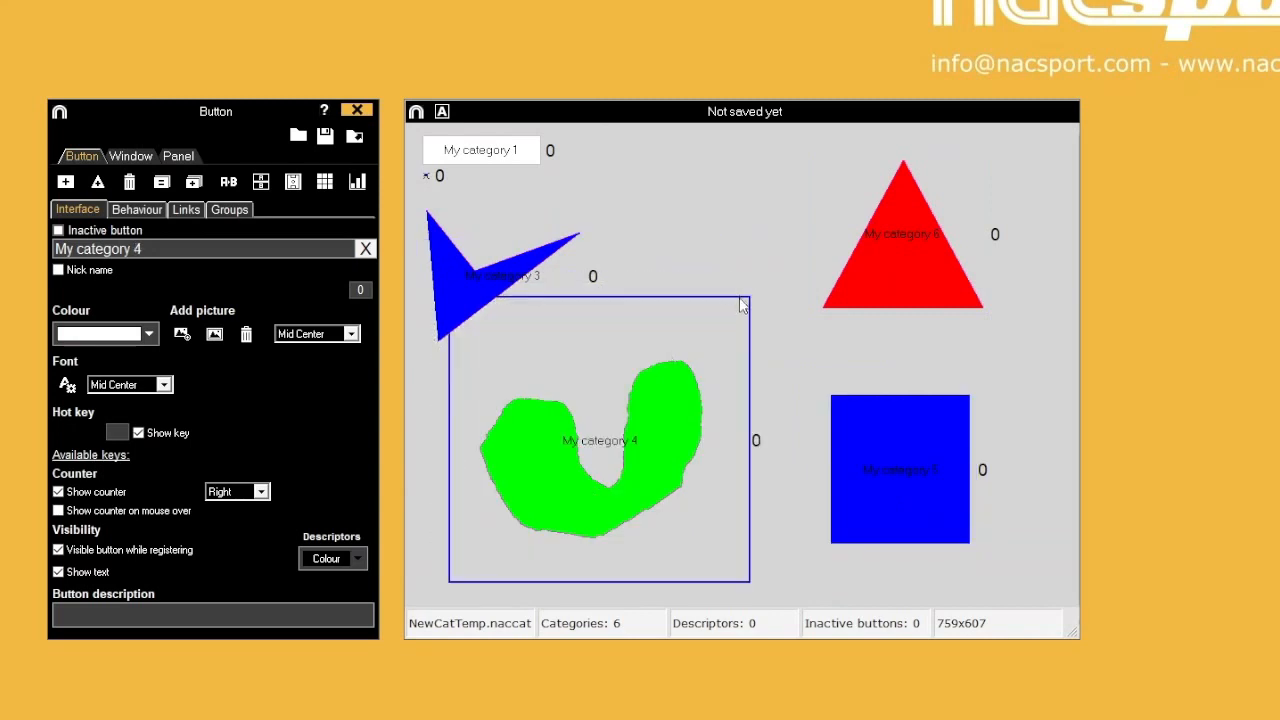
drag(455, 285, 510, 216)
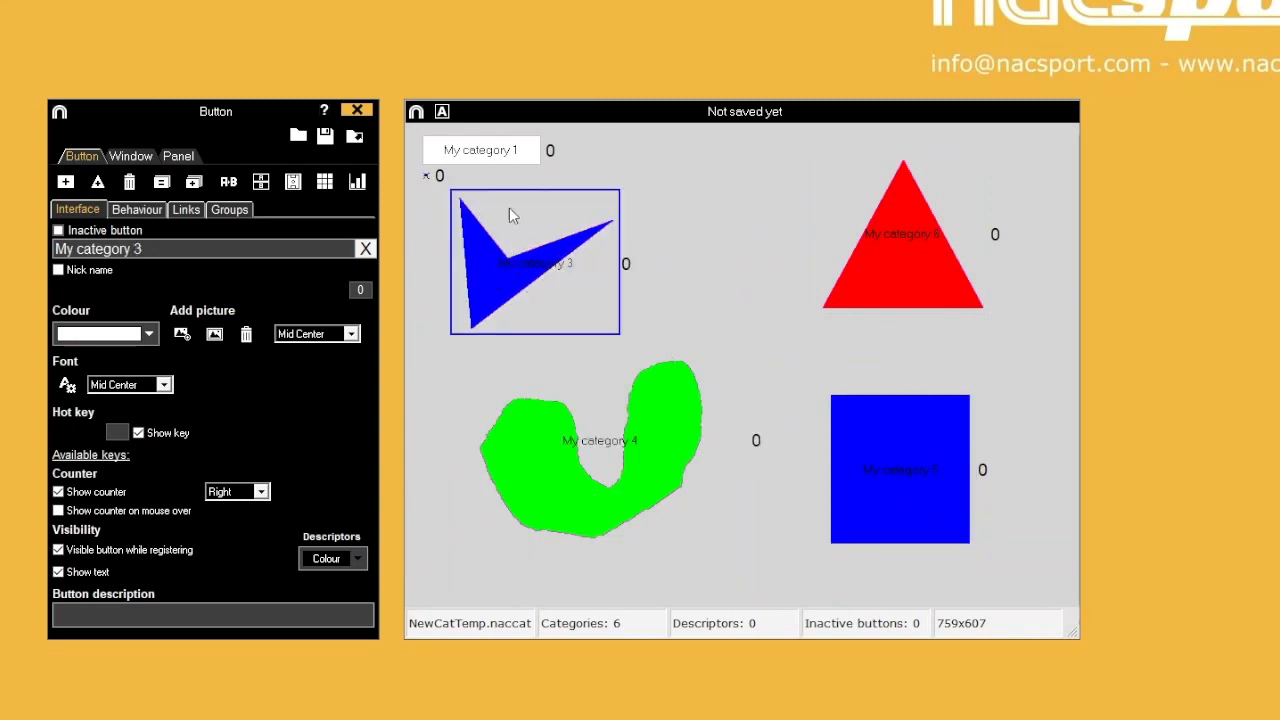
Set the PRE and POST times of My category 1 to 4 seconds each in its behaviour settings
click(485, 159)
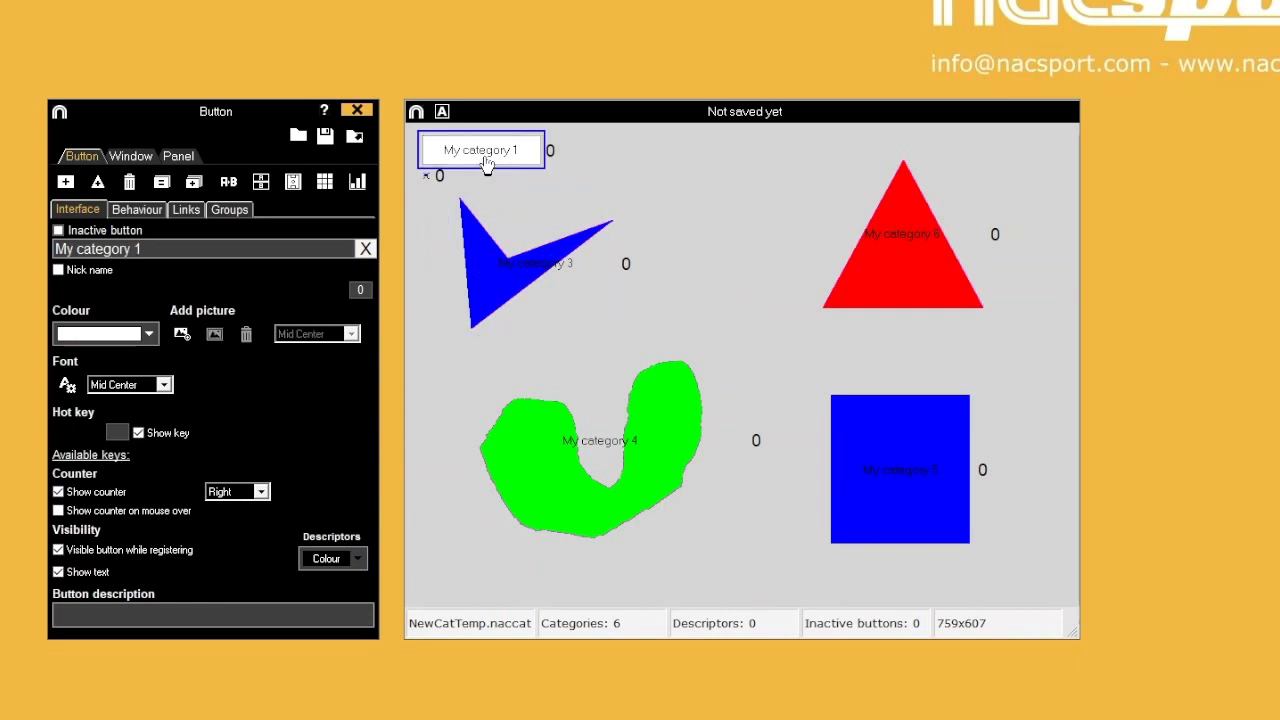
click(133, 210)
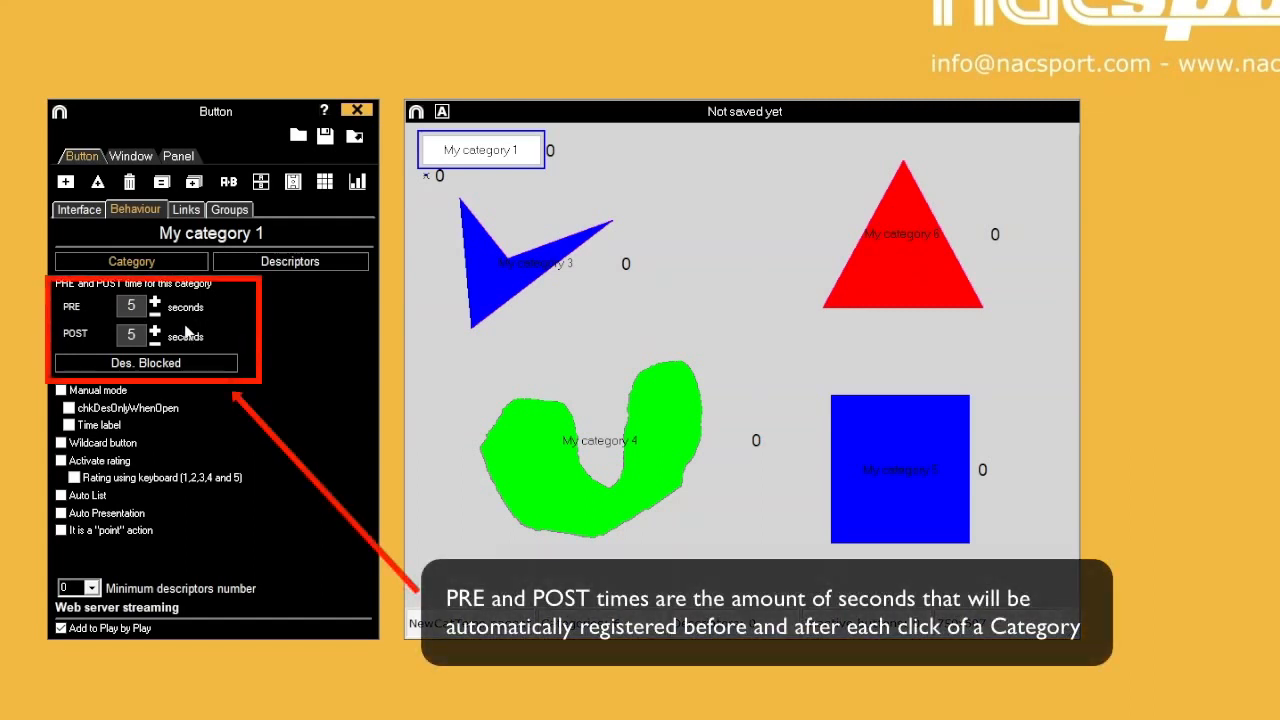
click(155, 344)
click(155, 315)
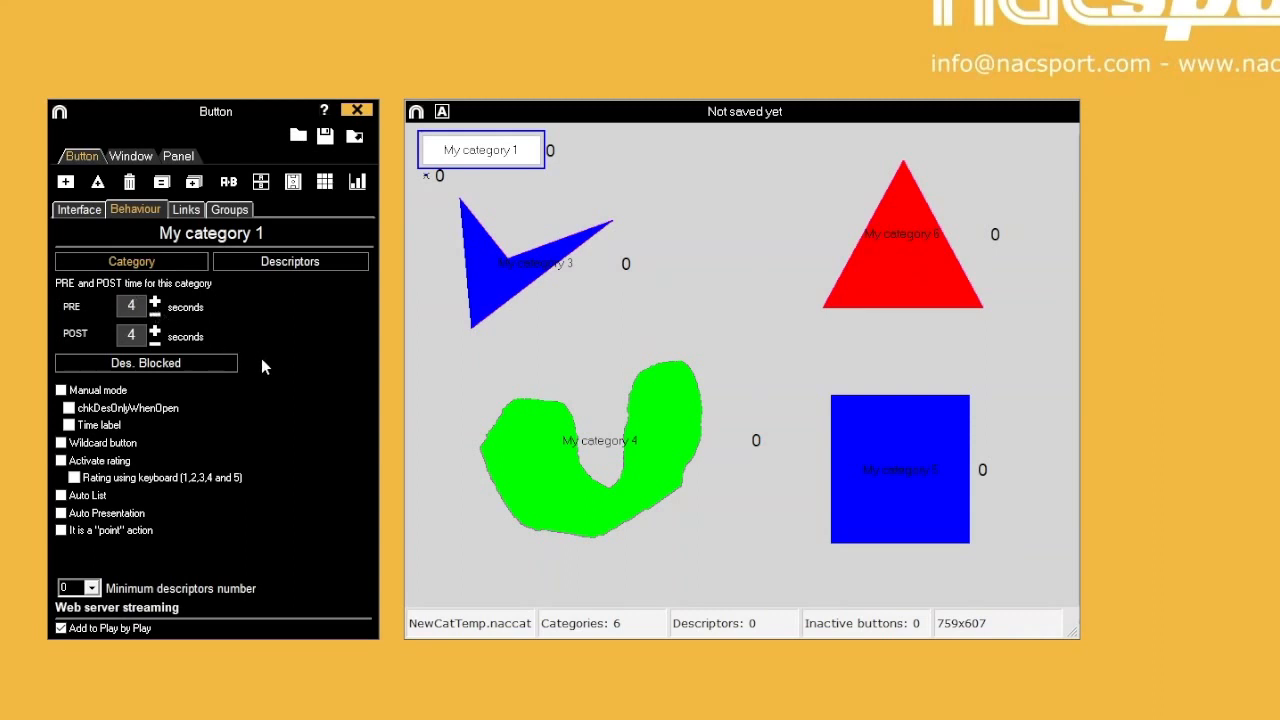
Enable manual mode for My category 1 and set its PRE and POST times to 2 seconds each
click(61, 391)
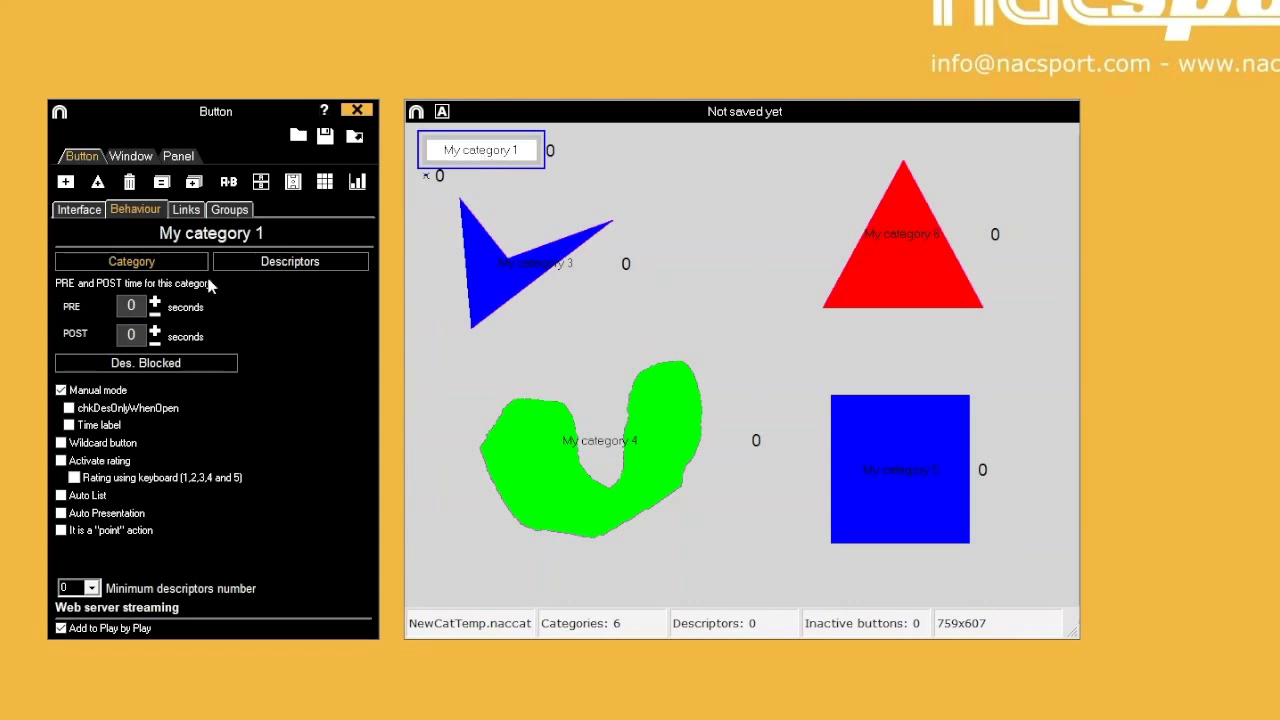
click(157, 309)
click(156, 333)
click(157, 307)
Convert the check-mark button, My category 3, from a category into a descriptor
click(522, 282)
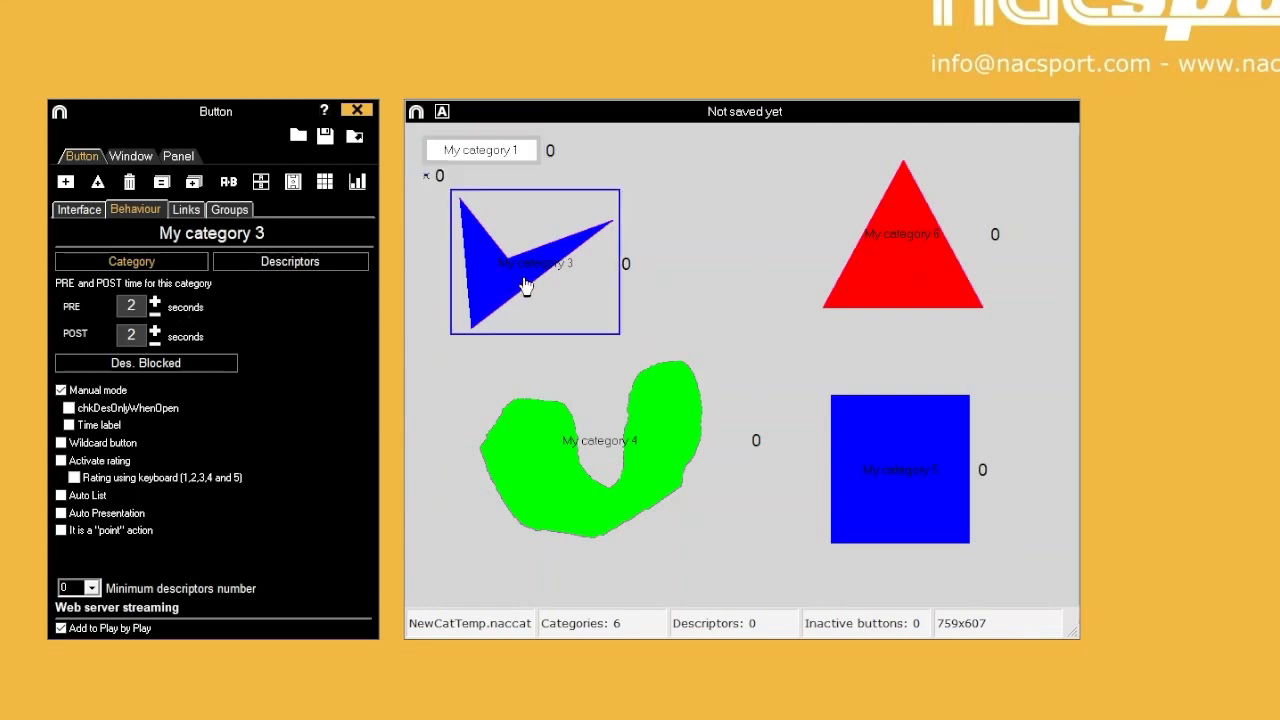
click(304, 260)
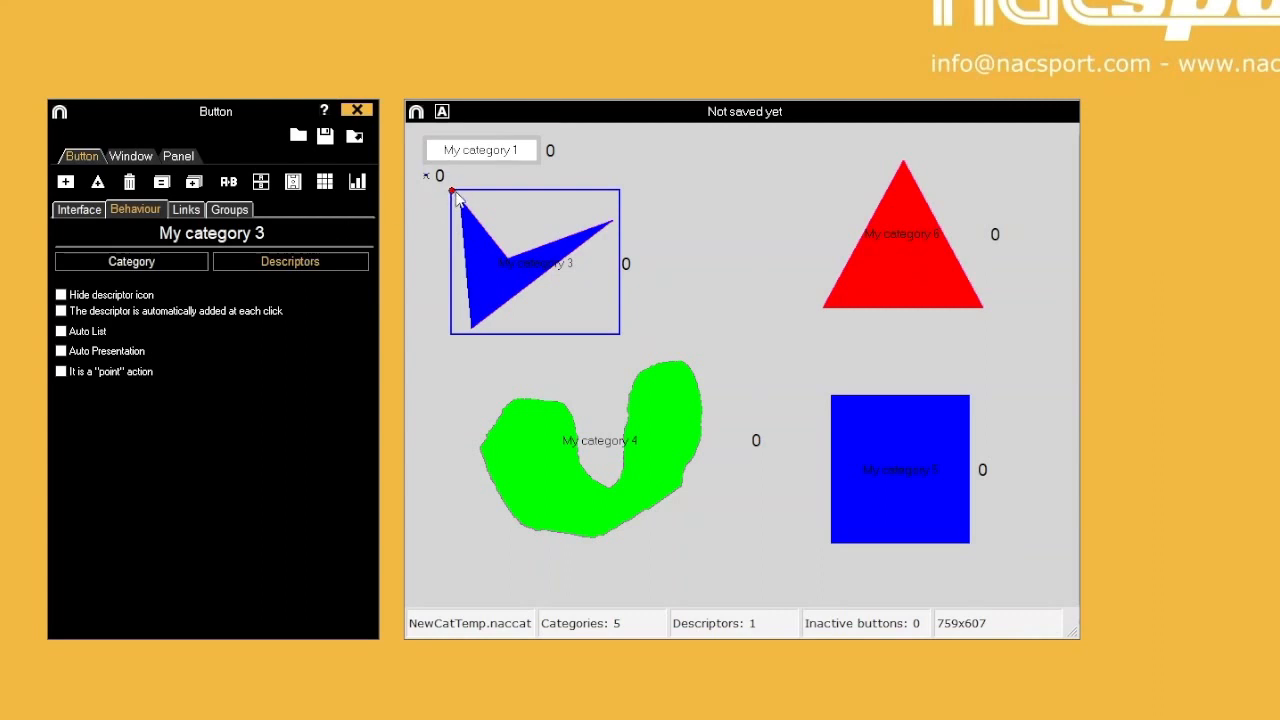
click(61, 296)
click(61, 296)
click(61, 311)
click(61, 311)
Enable Auto List, Auto Presentation and the "point" action option for the My category 3 descriptor
click(61, 351)
click(61, 372)
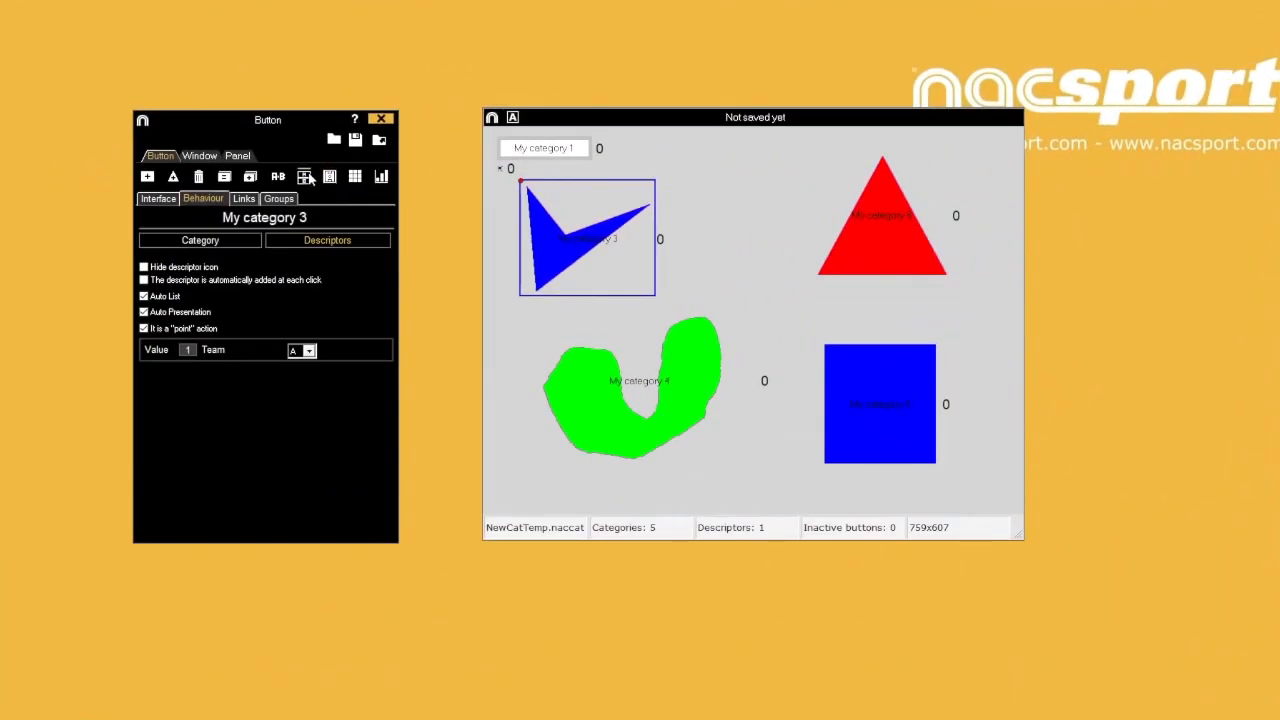
Open the environment for working with descriptors and add a new descriptor named Goalkeeper
click(306, 177)
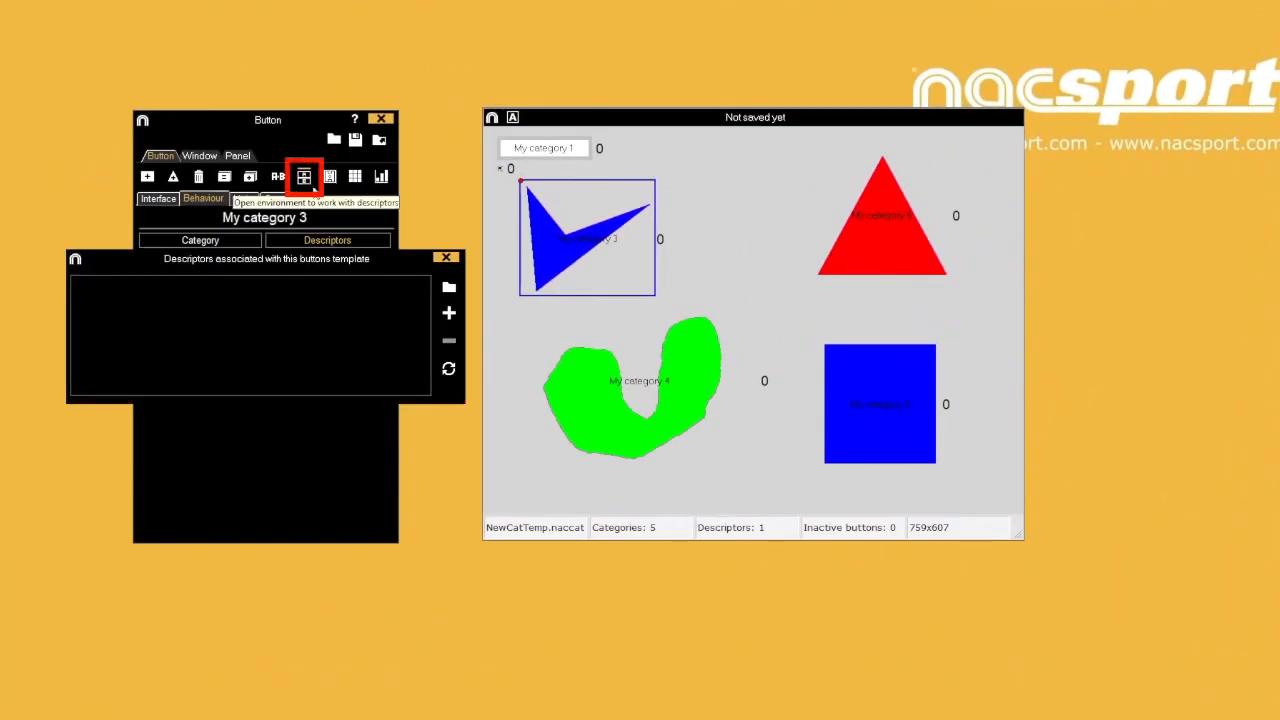
click(449, 313)
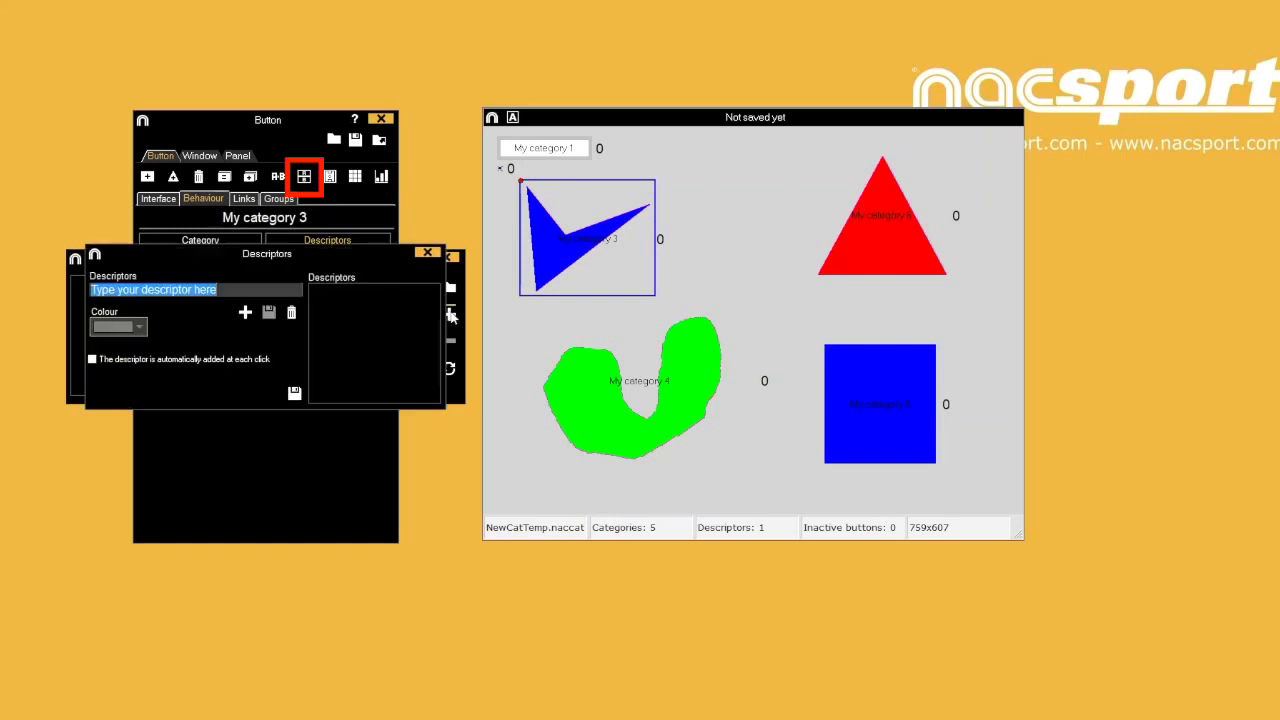
text(Go)
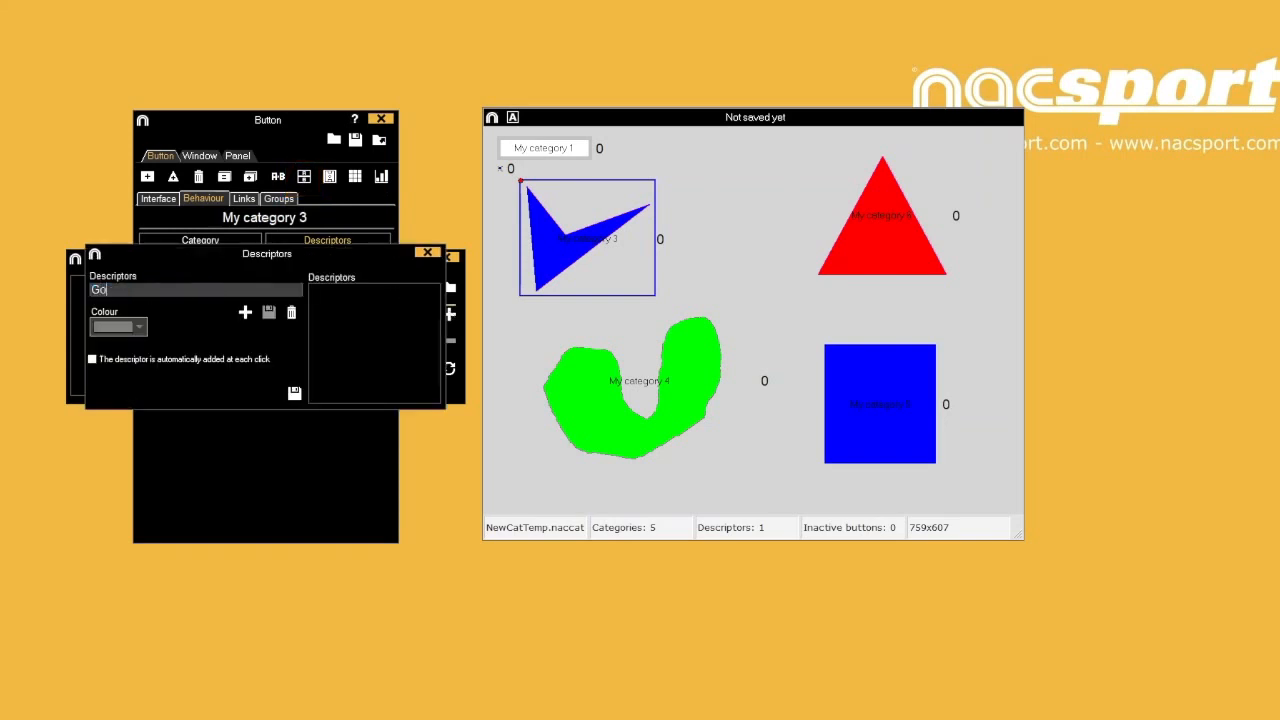
text(alkeeper)
click(245, 313)
Add two more descriptors named Defence 1 and Defence 2 to the descriptor list
text(Defe)
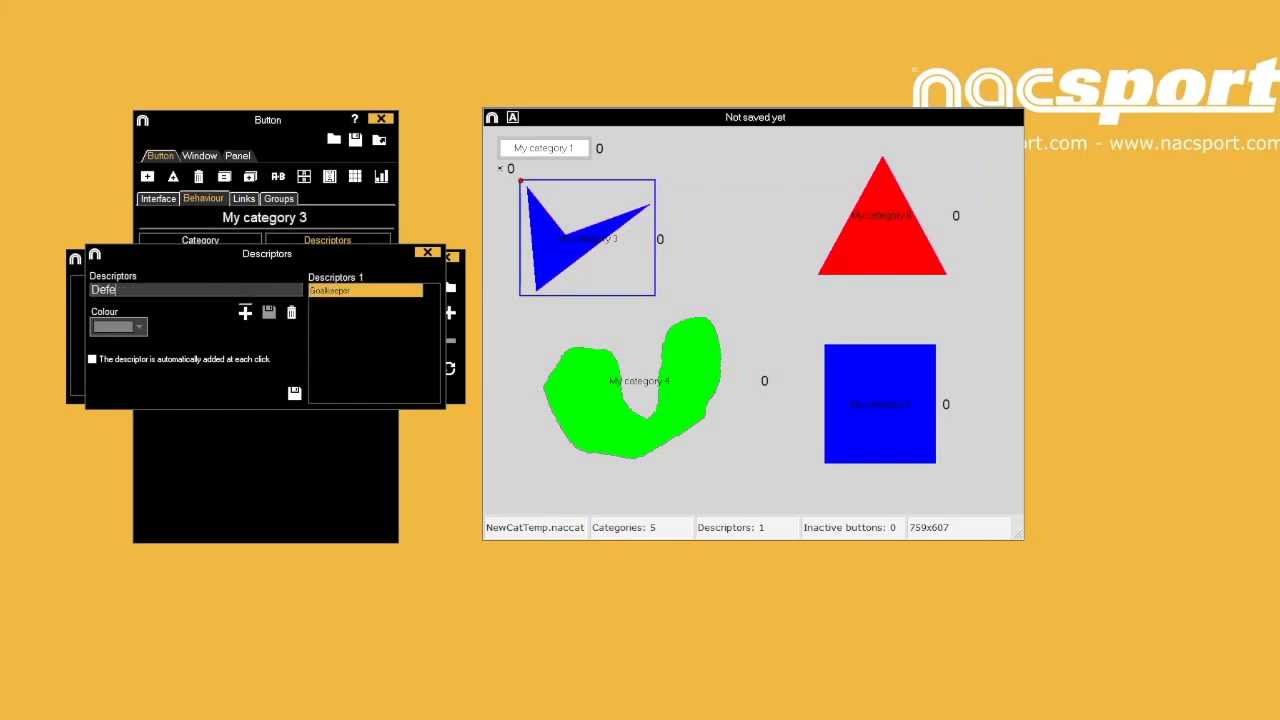
text(nce 2)
click(245, 313)
text(De)
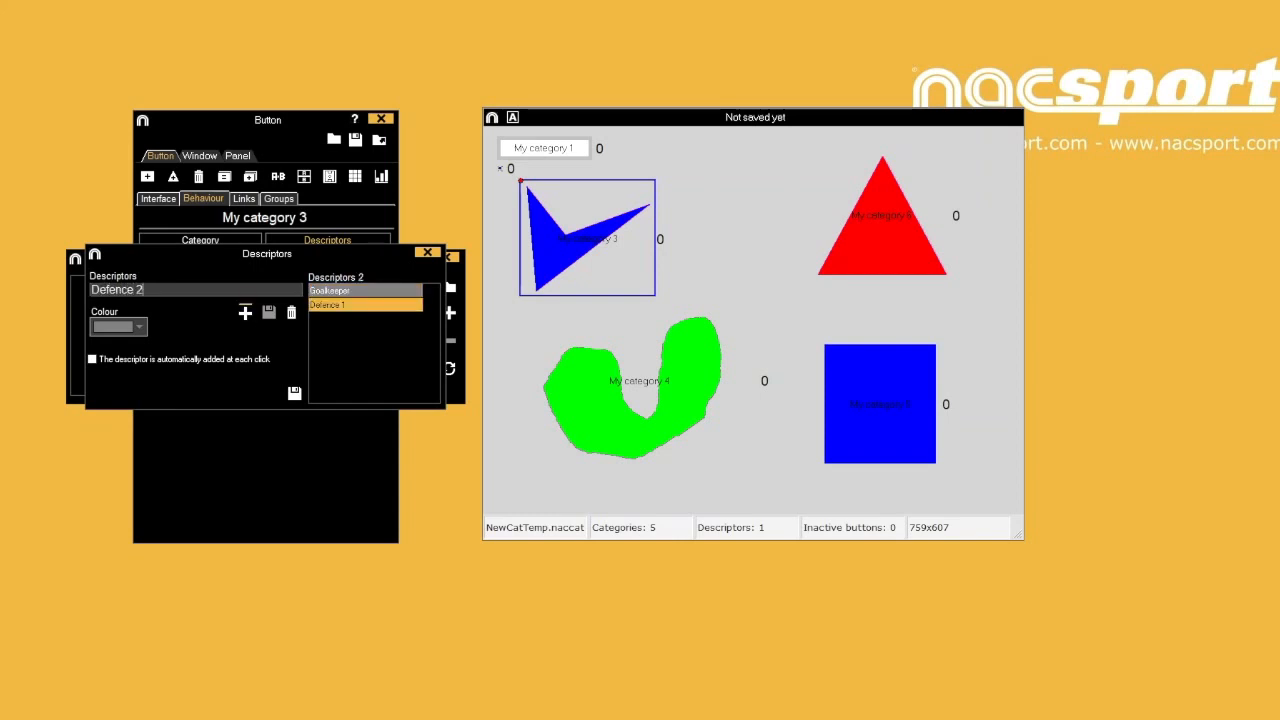
click(245, 314)
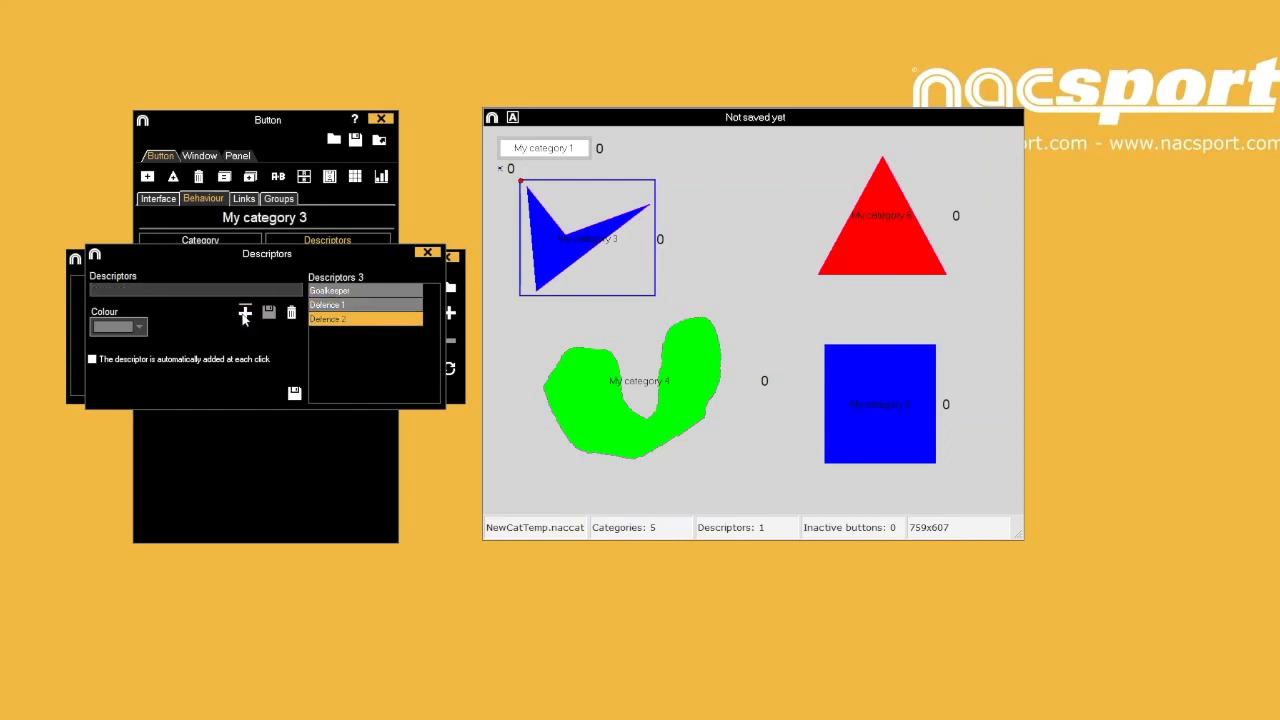
Add a fourth descriptor named Striker to the descriptor list
text(Striker)
click(245, 314)
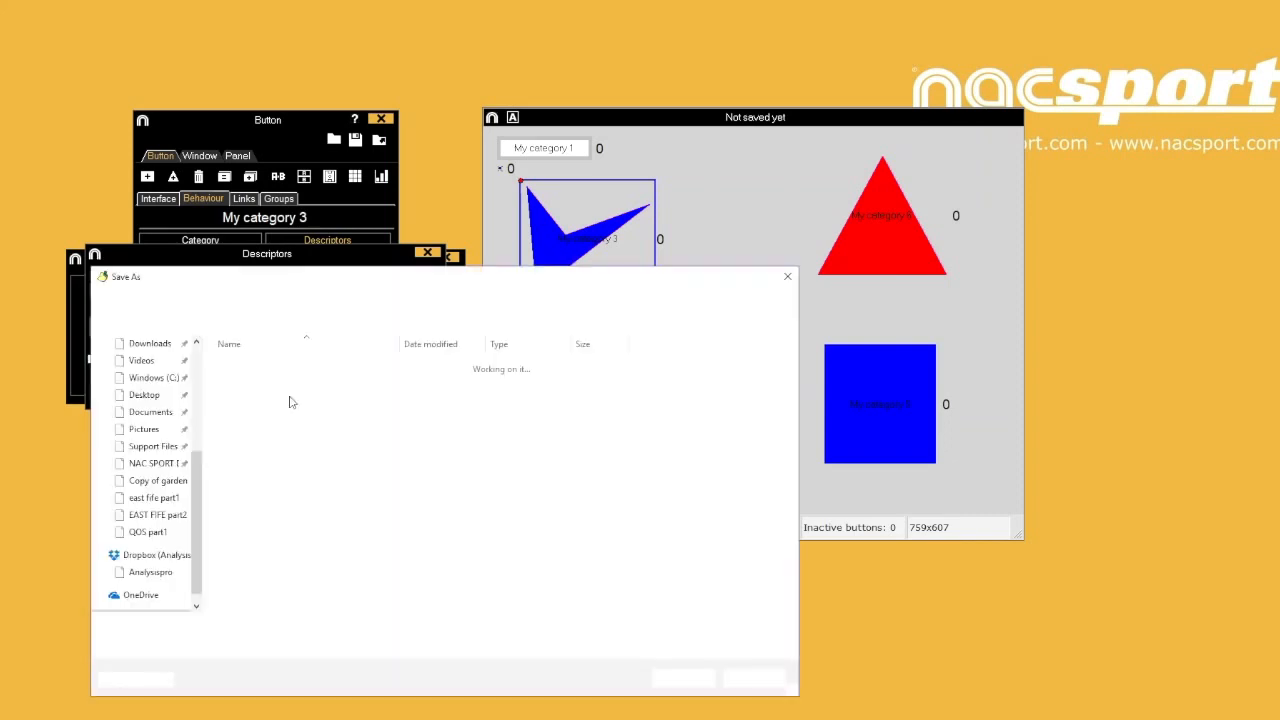
Save the descriptor list under the file name test 1 and move its window to the right of the button template
click(294, 393)
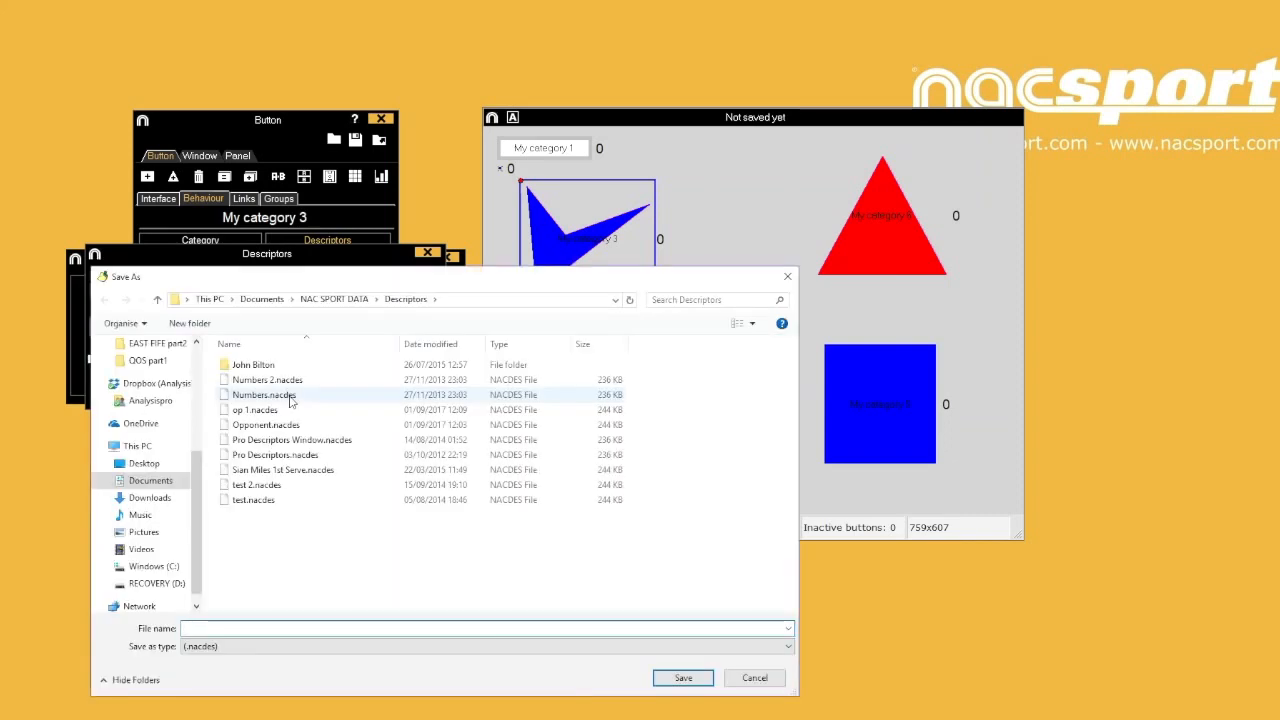
text(test 1)
key(Return)
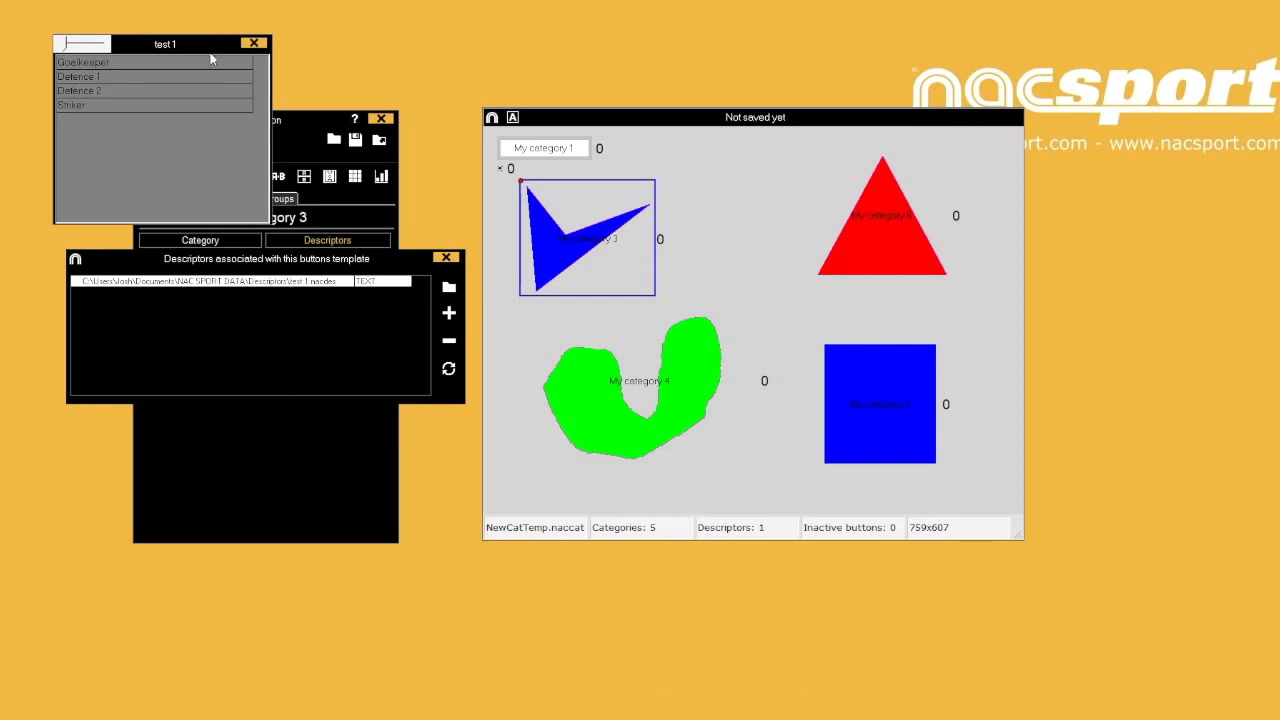
drag(208, 49, 1193, 122)
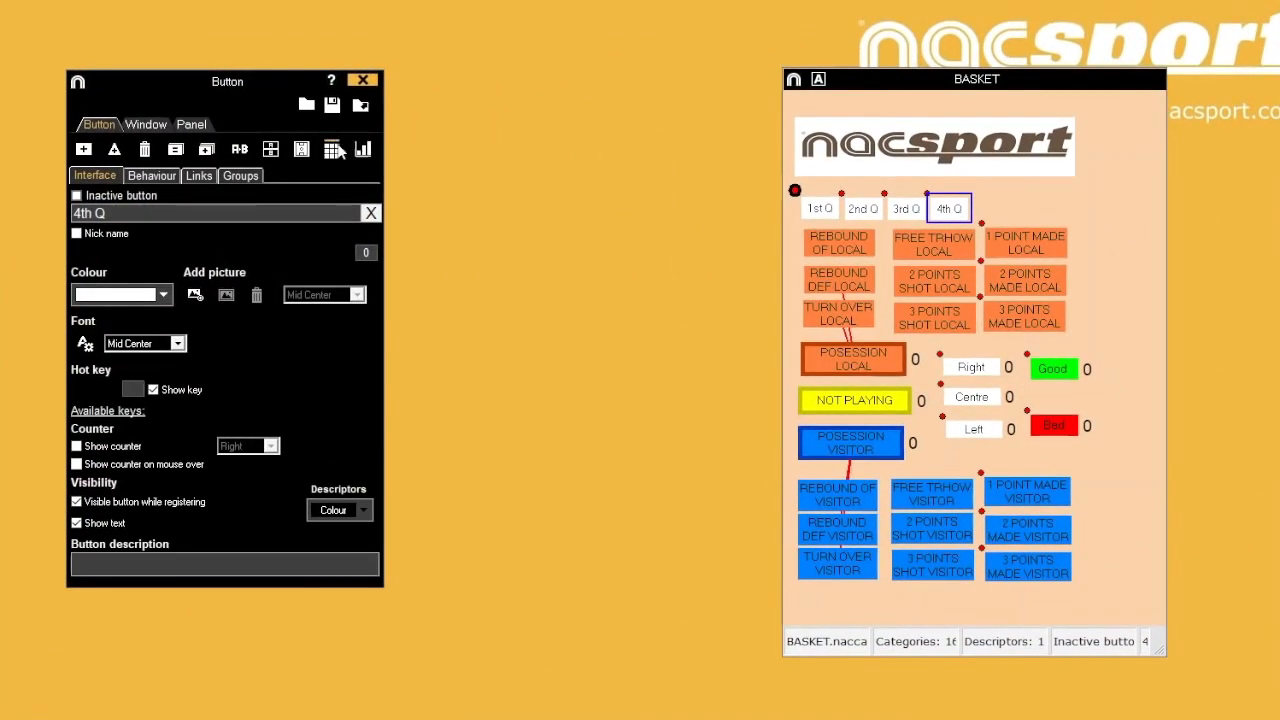
Replace the word LOCAL with HOME in all category and descriptor names of the BASKET template
click(240, 149)
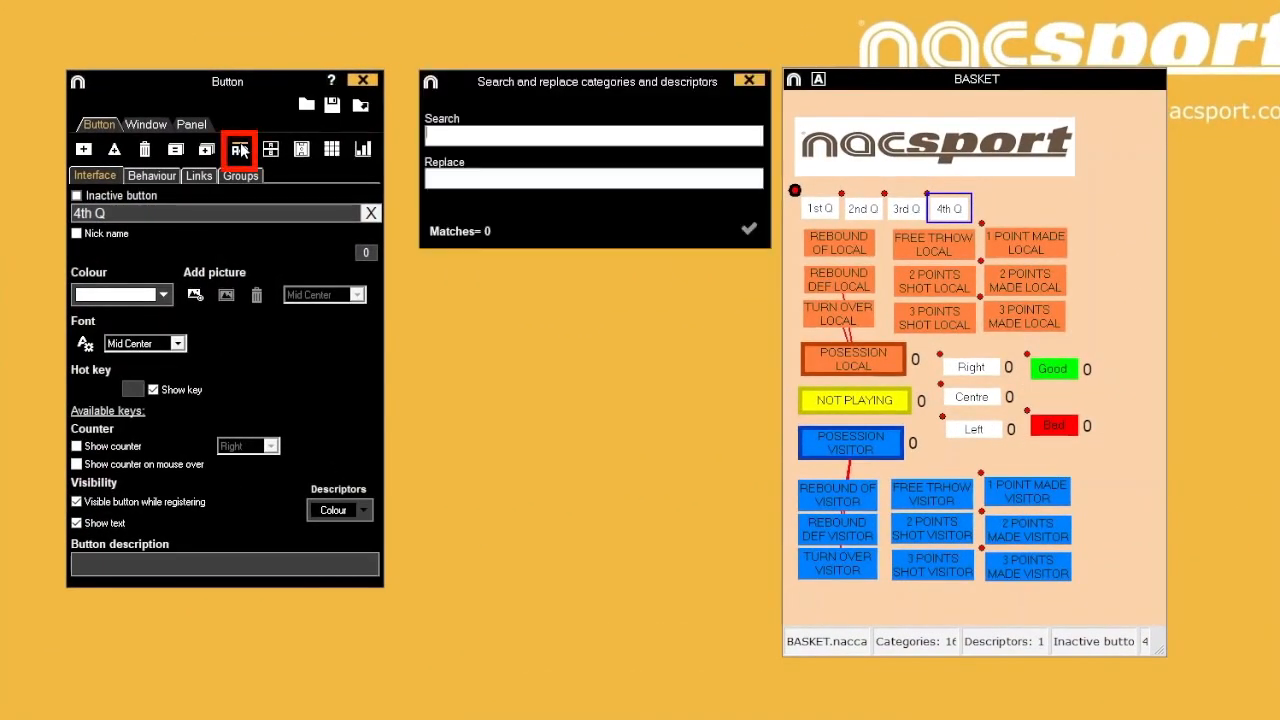
text(LOCAL)
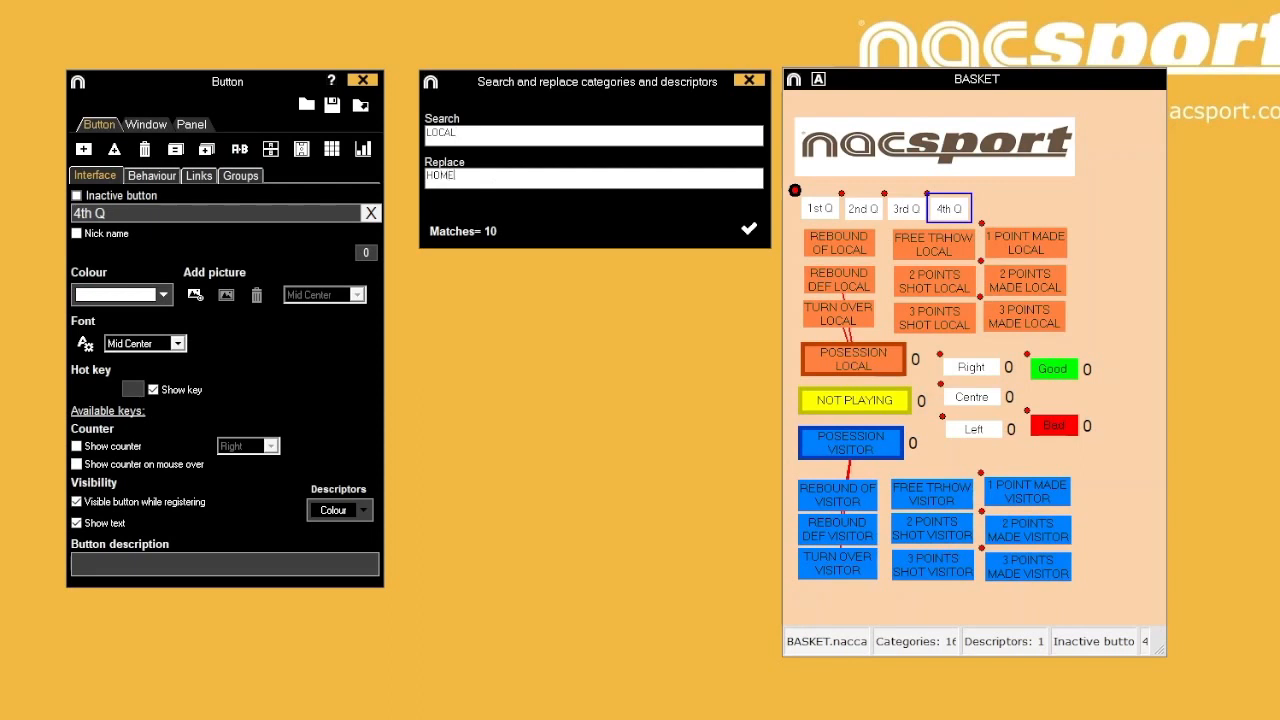
click(748, 230)
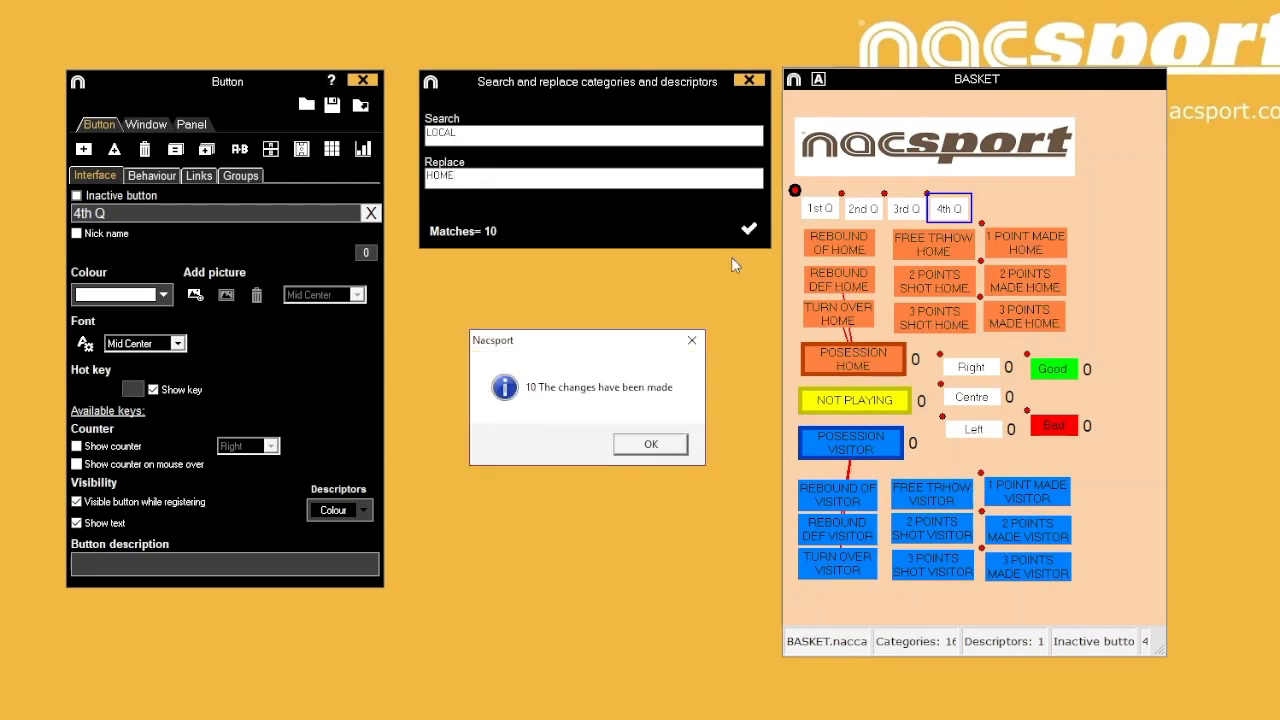
click(668, 447)
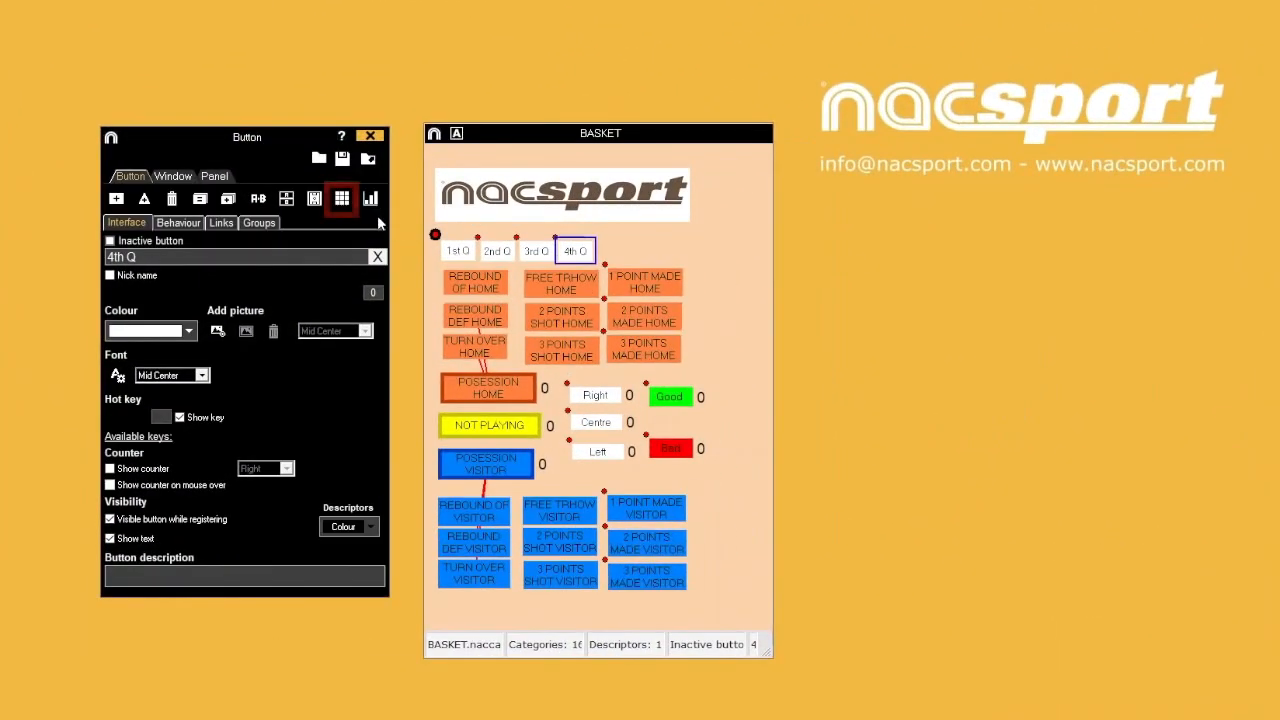
Open the ordering of categories and descriptors and move the TURN OVER VISITOR category between logo and POSESSION HOME
click(341, 198)
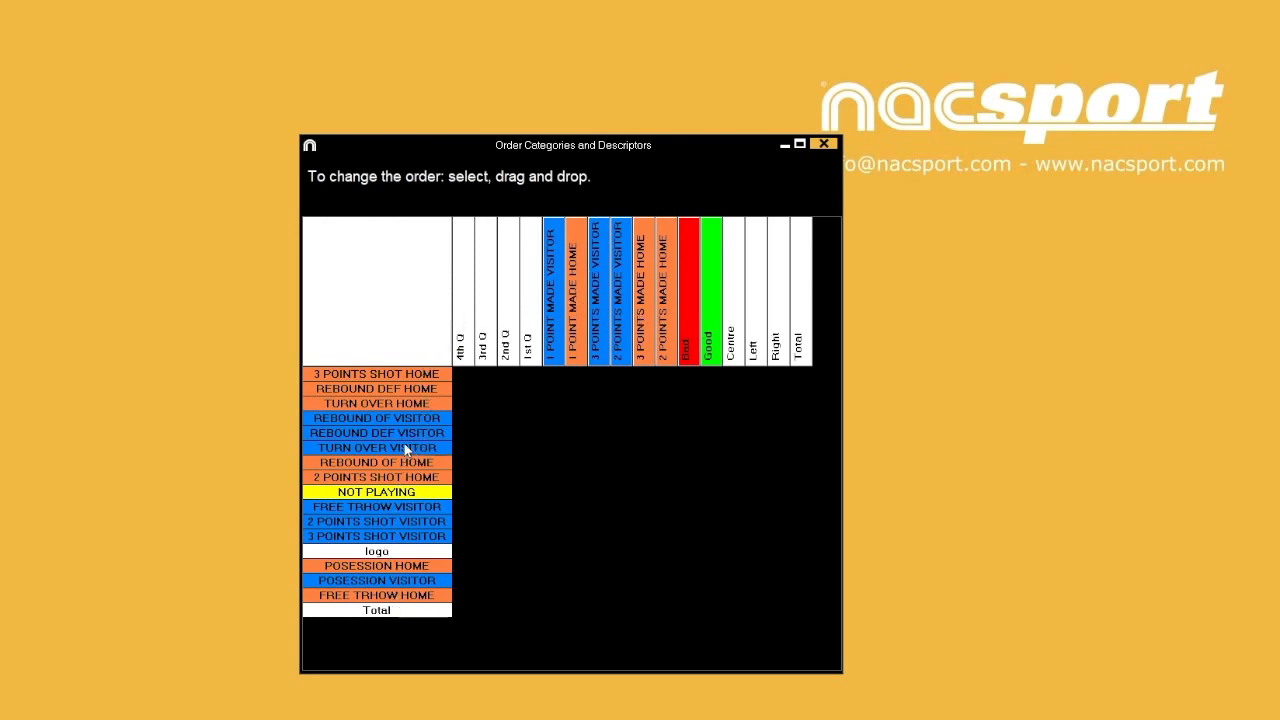
drag(405, 452, 426, 574)
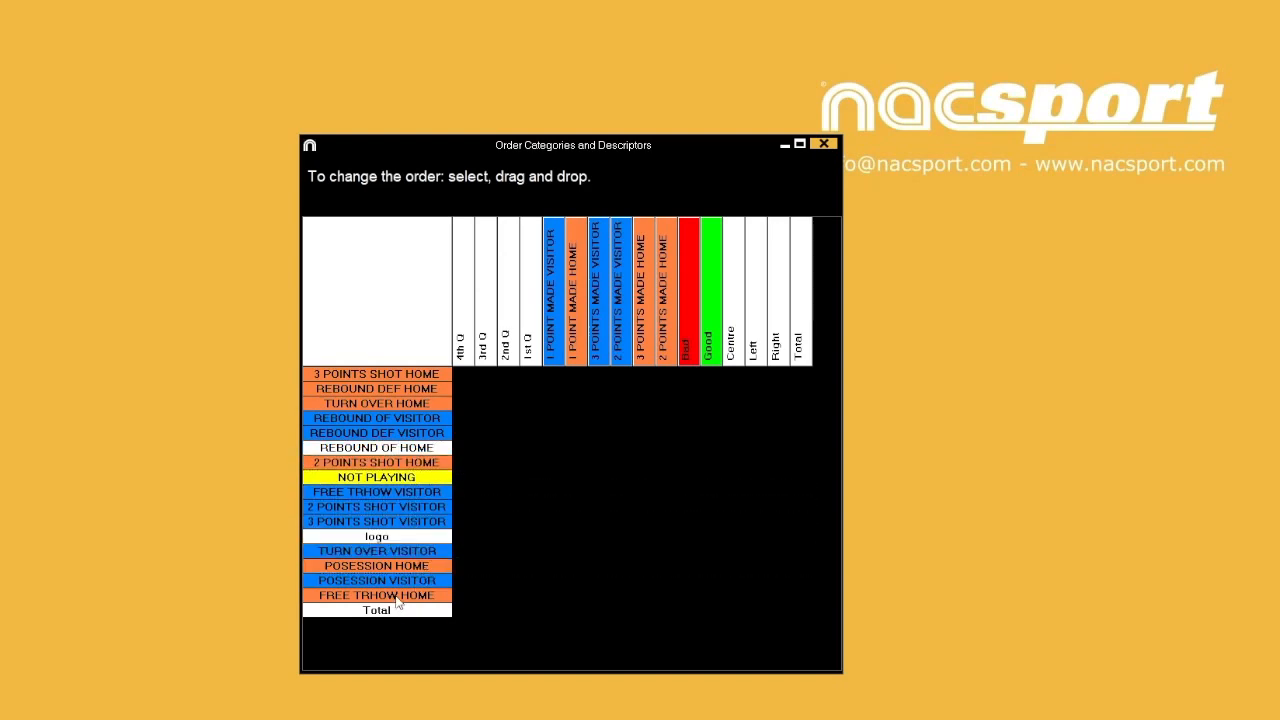
drag(390, 397, 390, 395)
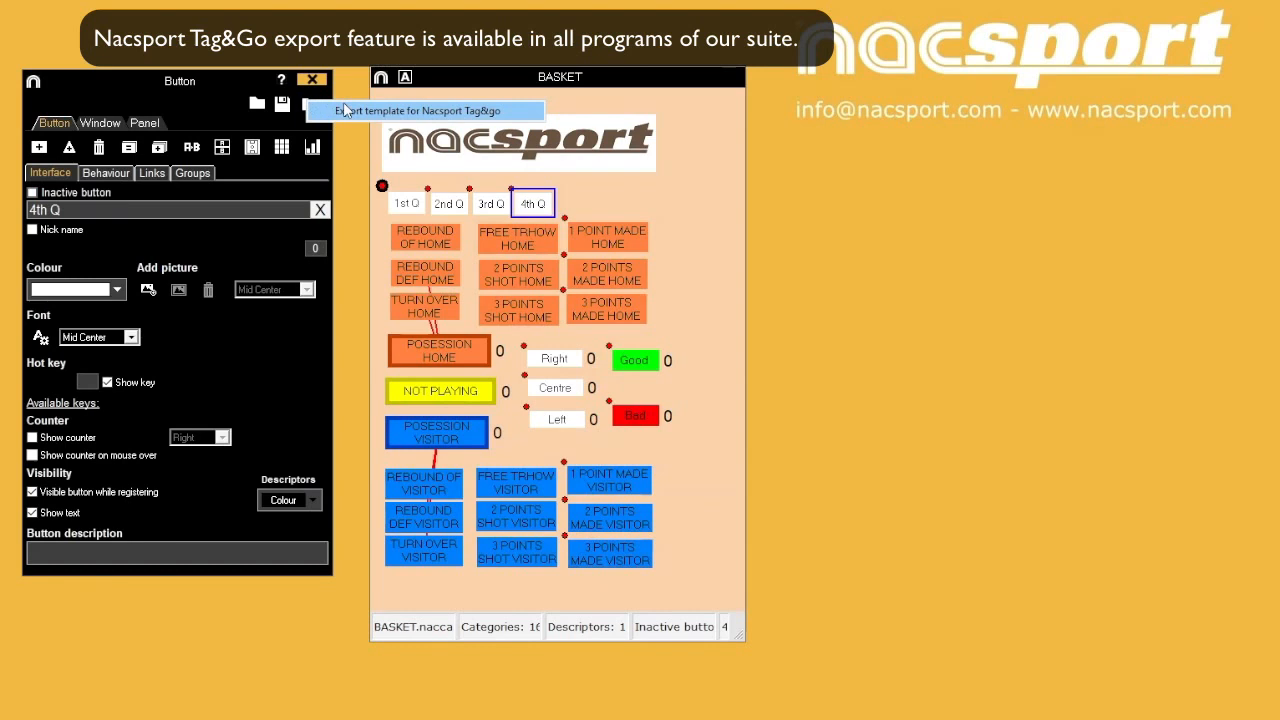
Set the BASKET template window to the dimensions for Nacsport Tag&go
click(100, 121)
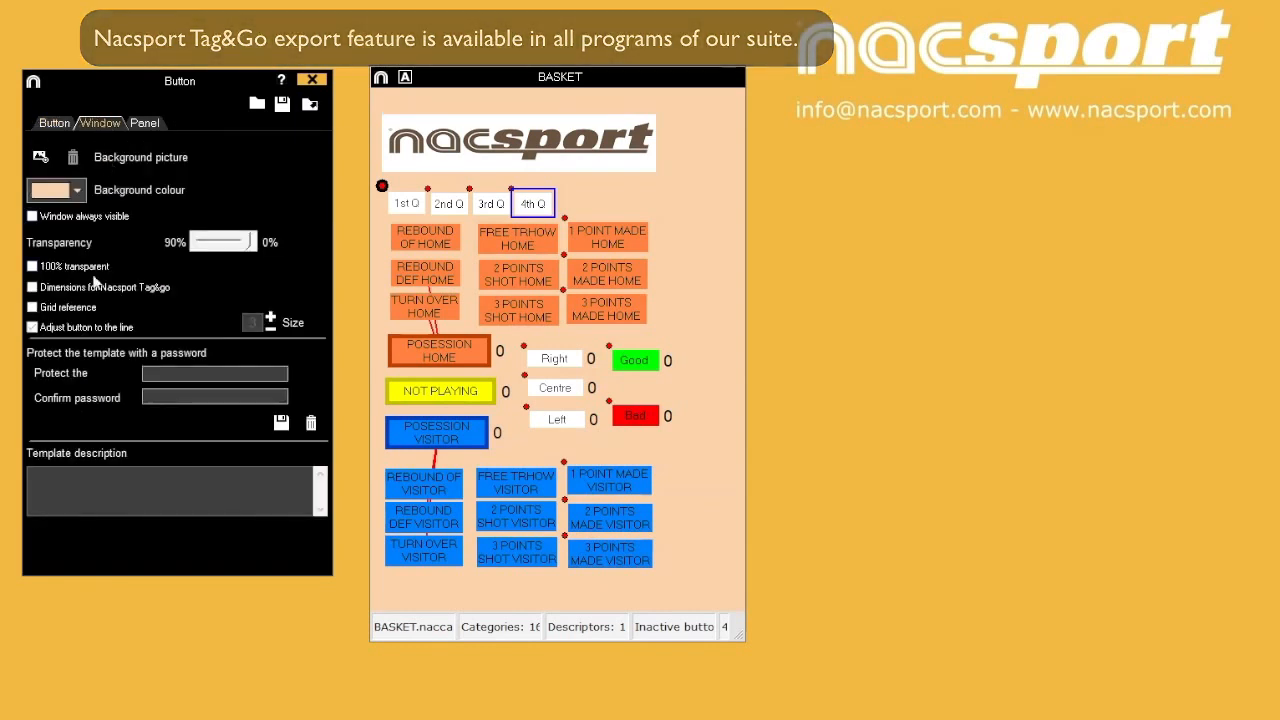
click(33, 287)
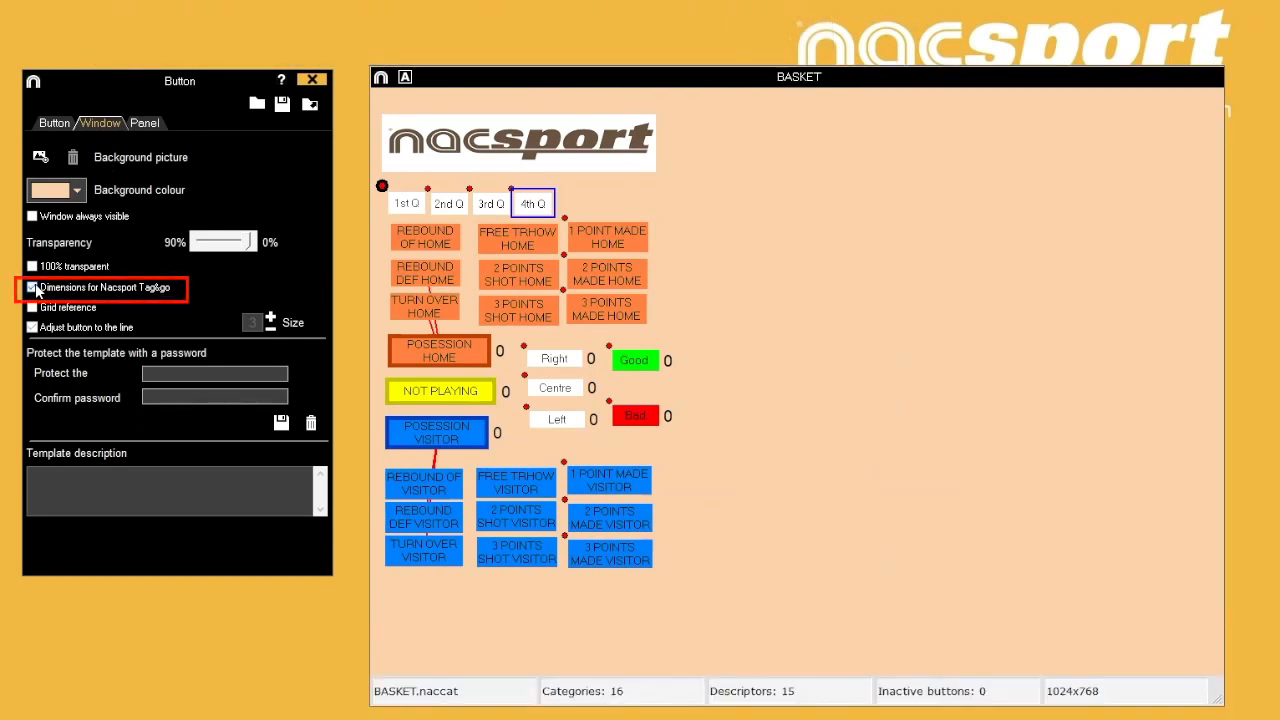